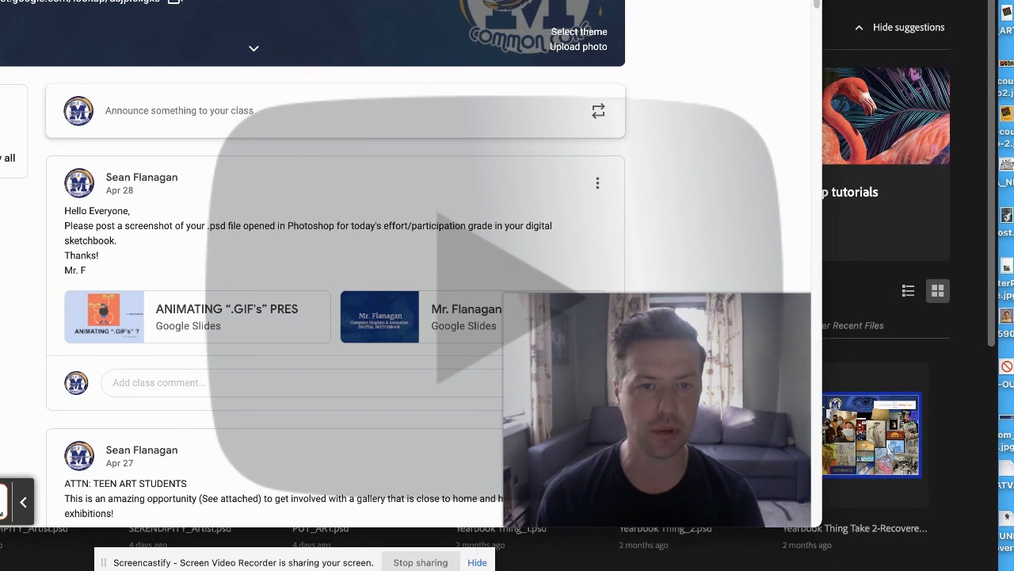
- Scroll the class Stream and open the ANIMATING ".GIF's" PRES Google Slides attachment
{"action": "scroll", "coordinate": [369, 91], "scroll_direction": "down", "scroll_amount": 1}
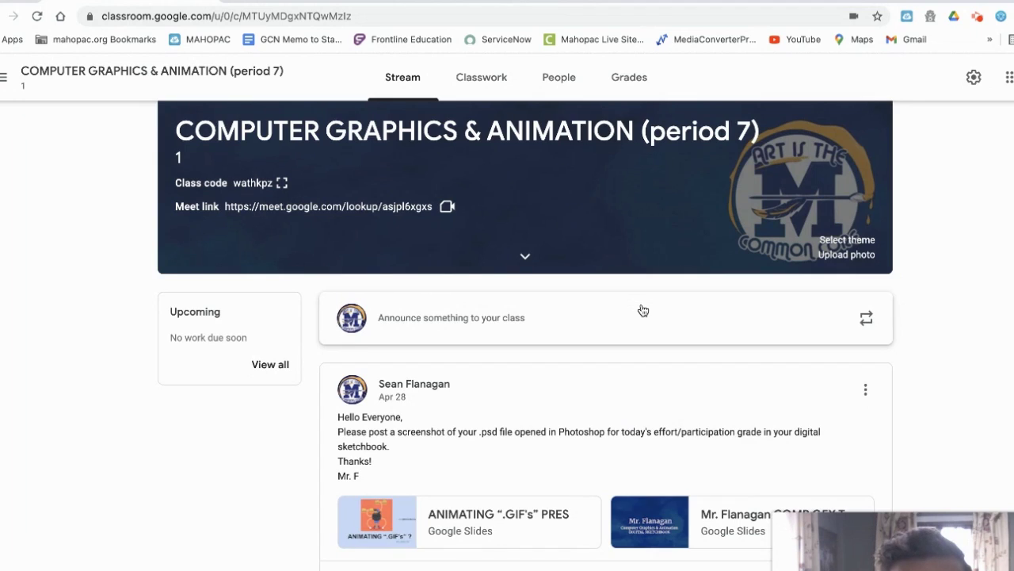
{"action": "scroll", "coordinate": [642, 310], "scroll_direction": "down", "scroll_amount": 4}
{"action": "left_click", "coordinate": [484, 230]}
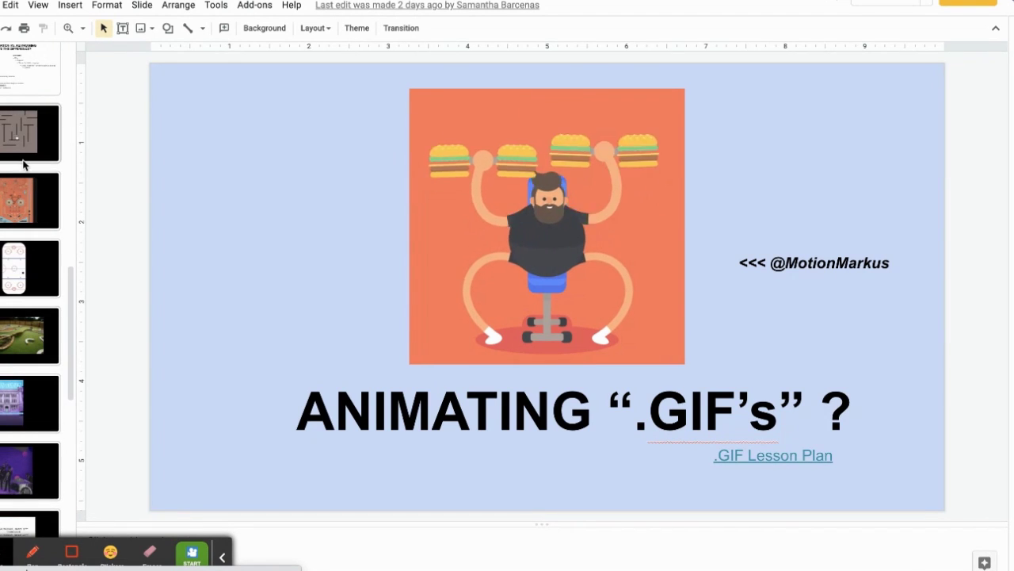
- Browse the slide thumbnails, then follow the maze slide's link to AnimateGIF_Maze.psd
{"action": "left_click", "coordinate": [29, 155]}
{"action": "left_click", "coordinate": [29, 212]}
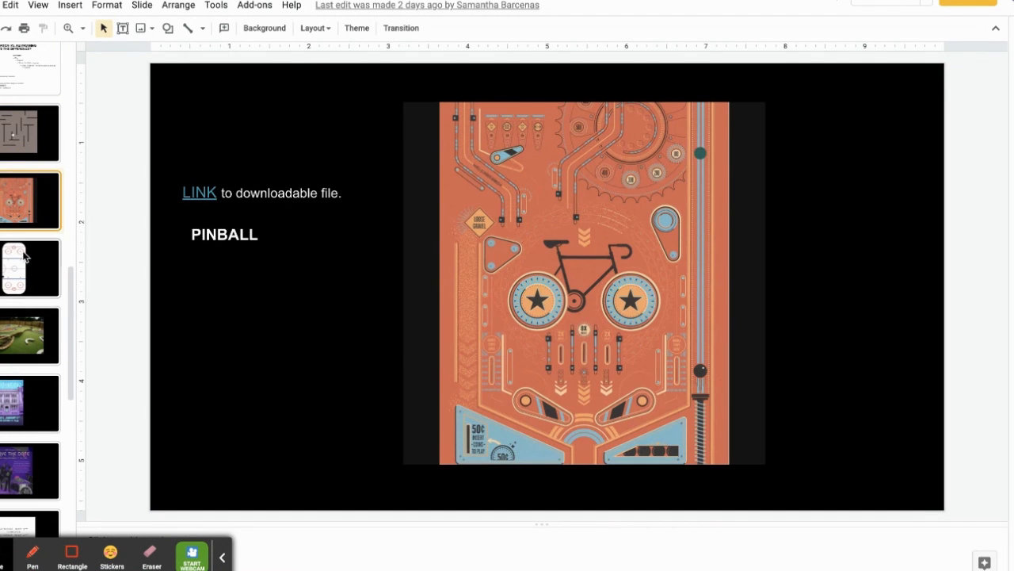
{"action": "left_click", "coordinate": [26, 258]}
{"action": "left_click", "coordinate": [30, 342]}
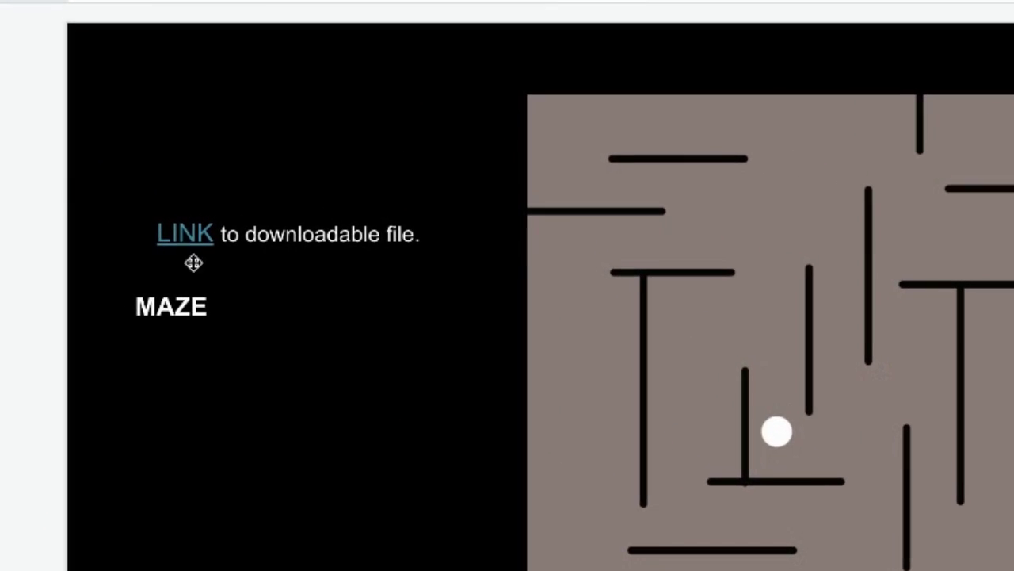
{"action": "left_click", "coordinate": [191, 233]}
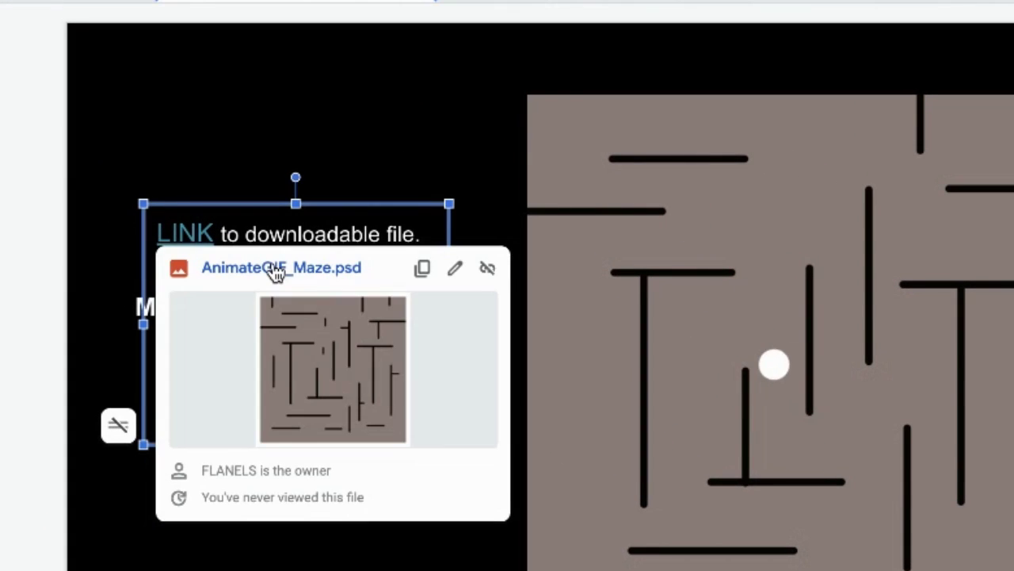
{"action": "left_click", "coordinate": [273, 268]}
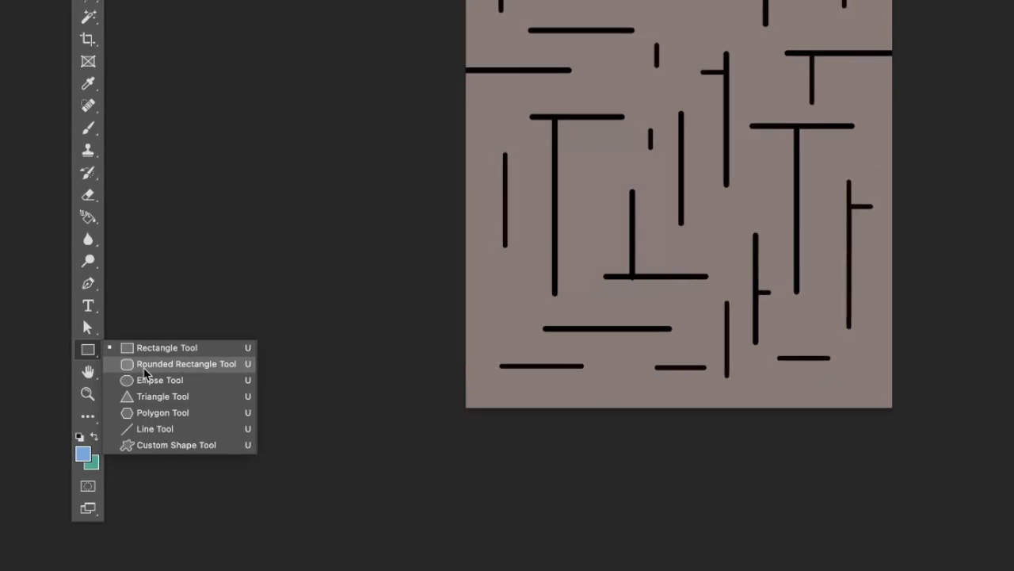
- Draw a yellow-green circle with the Ellipse Tool and drag it to the maze's top-left start
{"action": "left_click", "coordinate": [160, 369]}
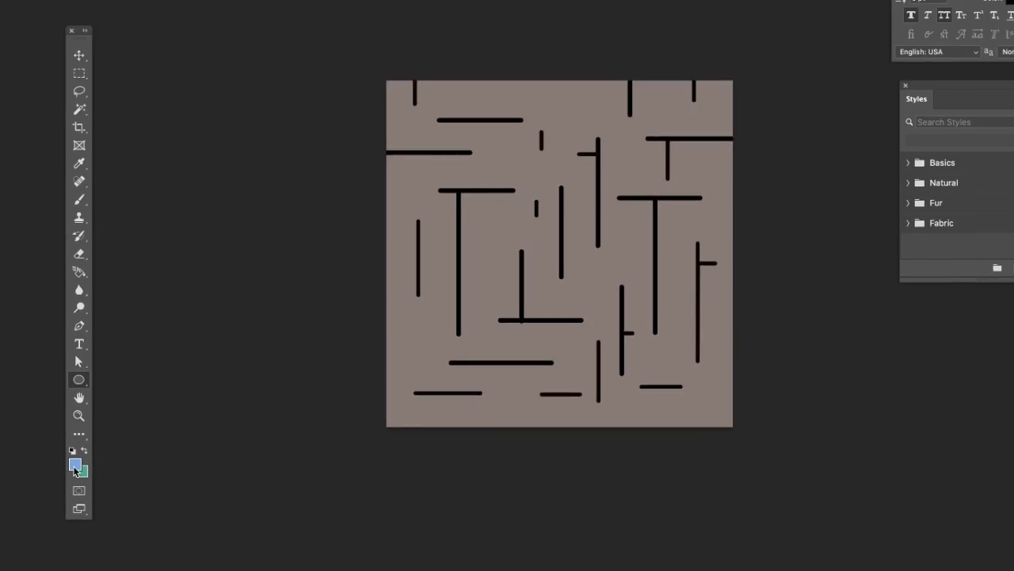
{"action": "left_click", "coordinate": [76, 470]}
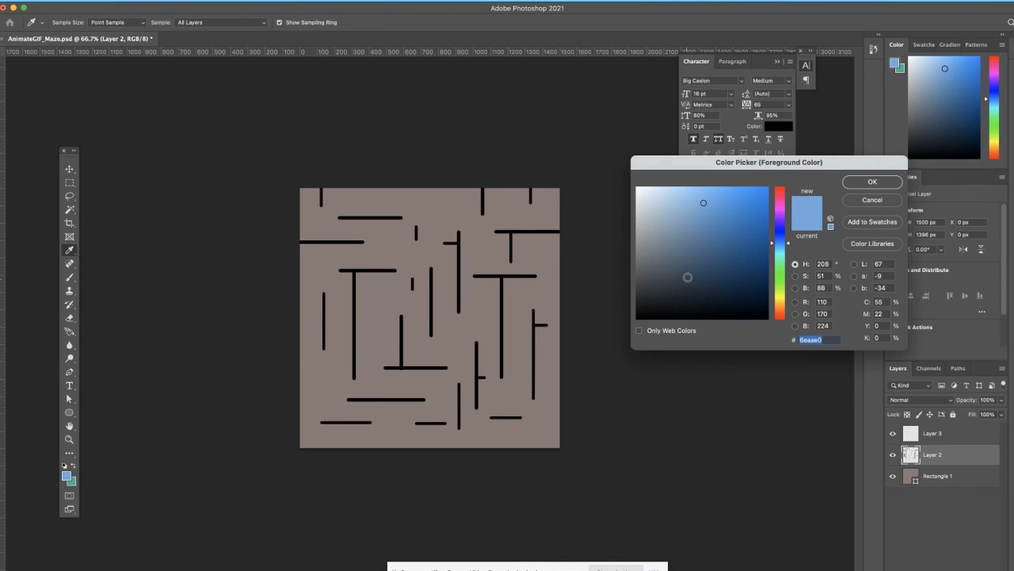
{"action": "left_click", "coordinate": [780, 291]}
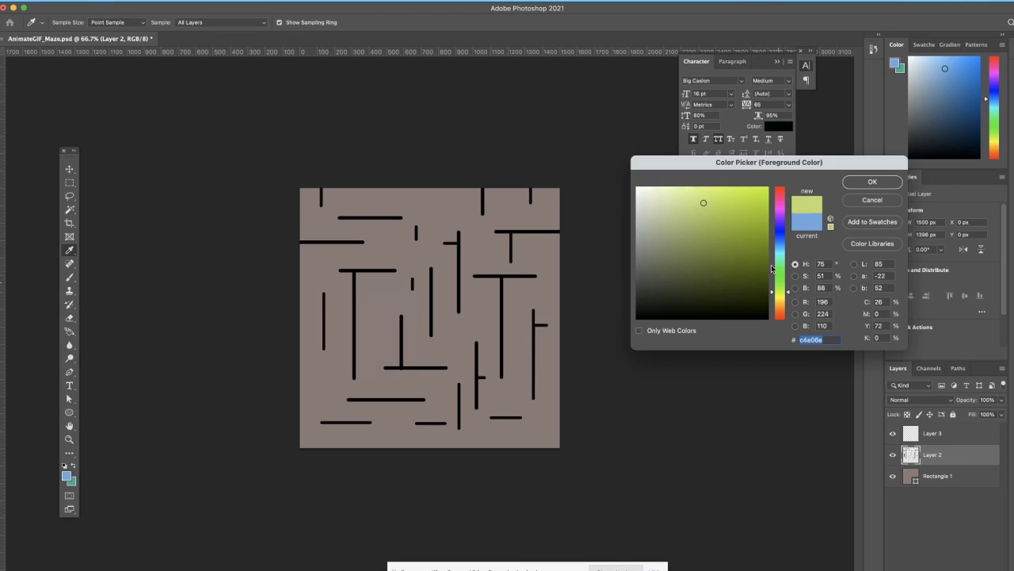
{"action": "left_click", "coordinate": [874, 181]}
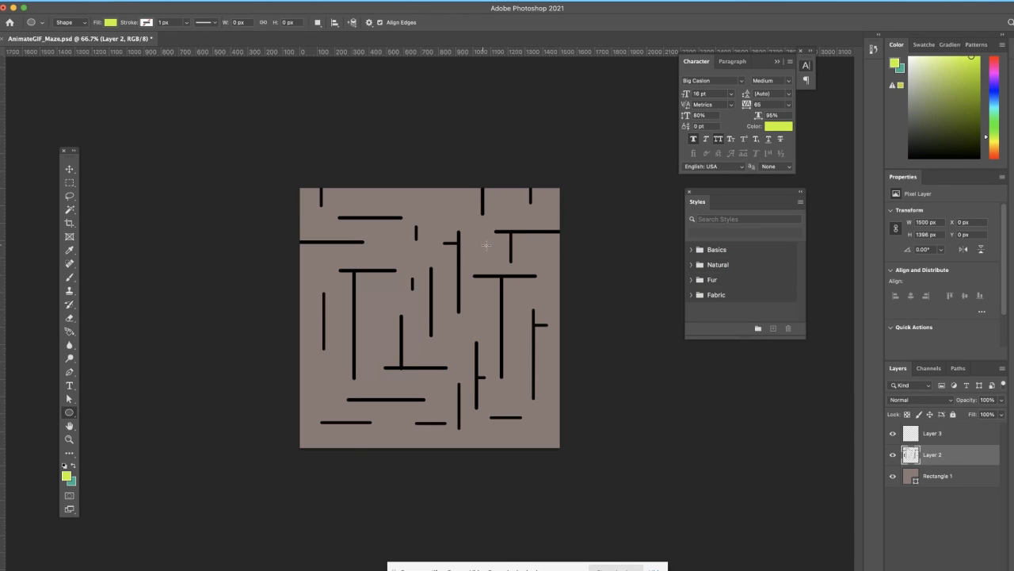
{"action": "left_click_drag", "start_coordinate": [486, 244], "coordinate": [506, 267]}
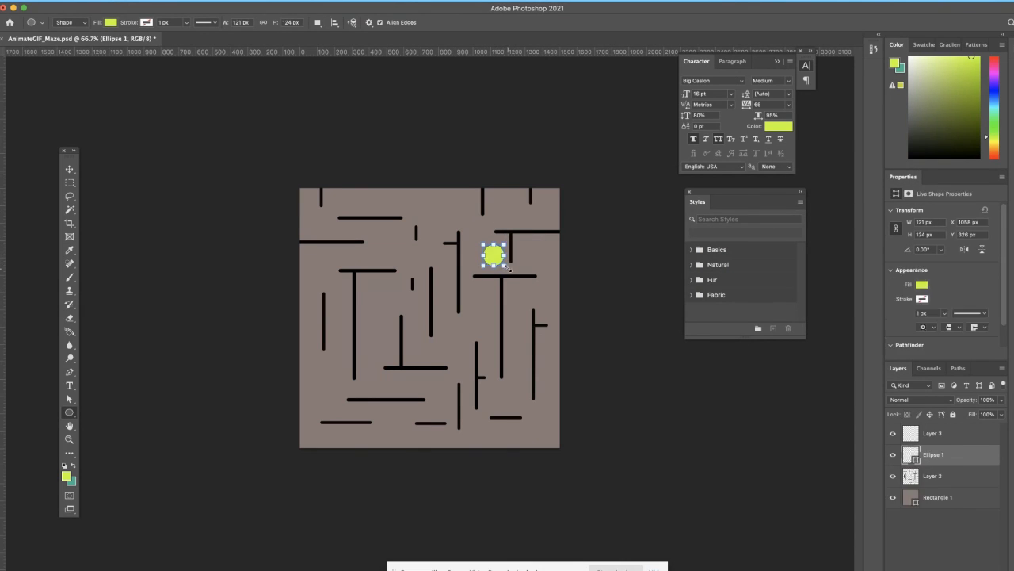
{"action": "left_click", "coordinate": [70, 168]}
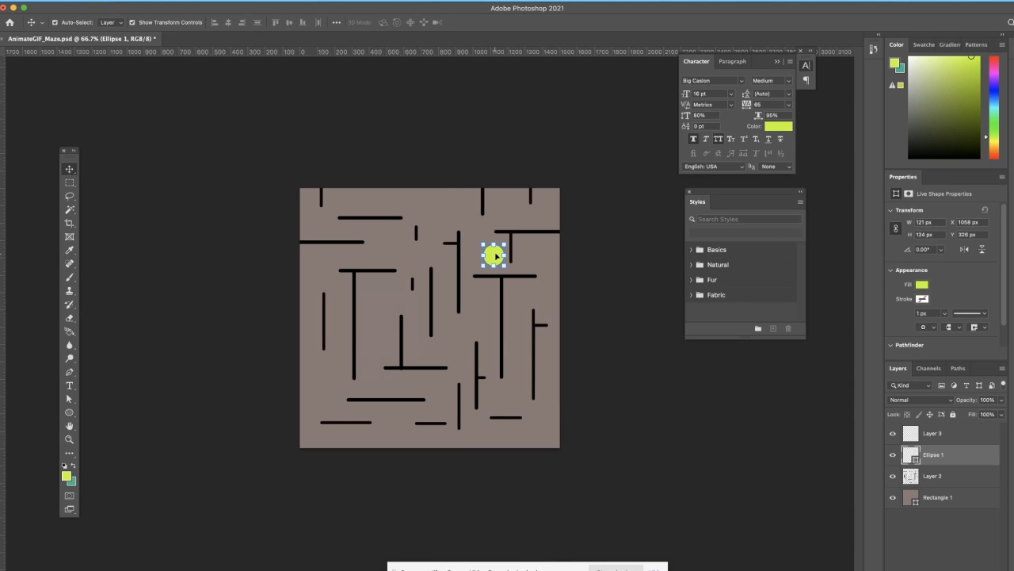
{"action": "left_click_drag", "start_coordinate": [496, 255], "coordinate": [326, 226]}
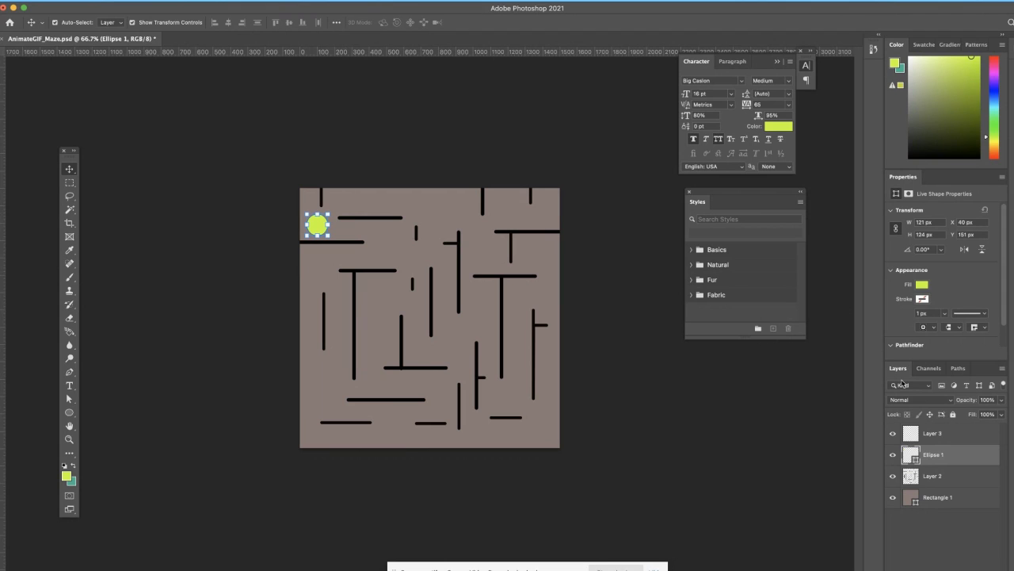
- Convert the Ellipse 1 ball layer to a smart object through the layer menus
{"action": "right_click", "coordinate": [938, 455]}
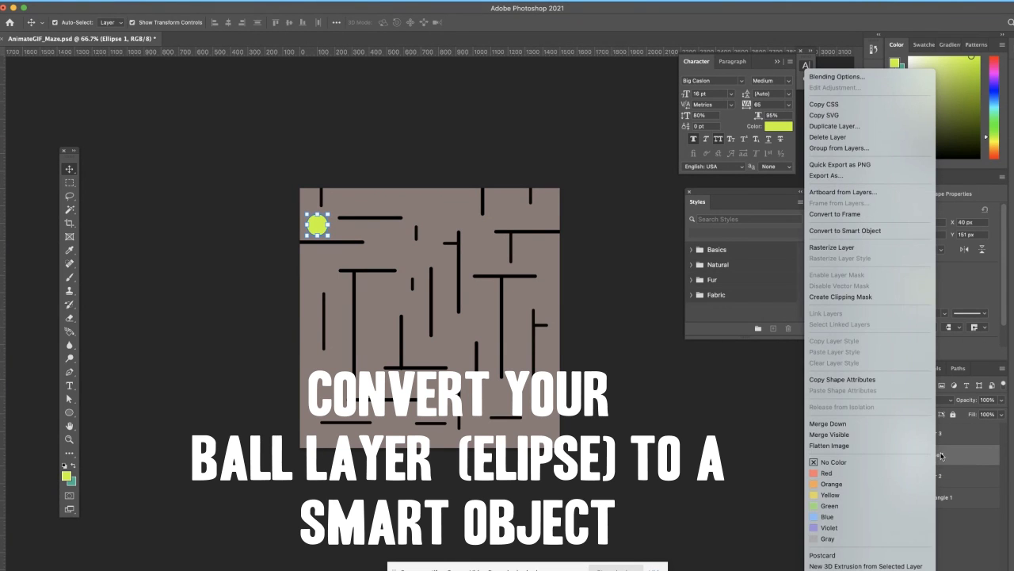
{"action": "left_click", "coordinate": [940, 457]}
{"action": "right_click", "coordinate": [939, 457]}
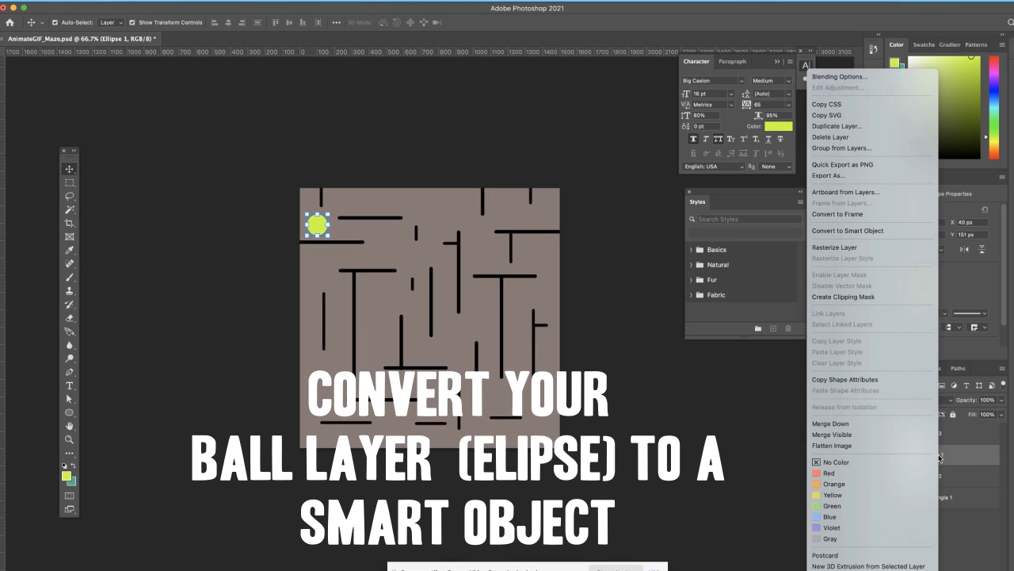
{"action": "left_click", "coordinate": [855, 229]}
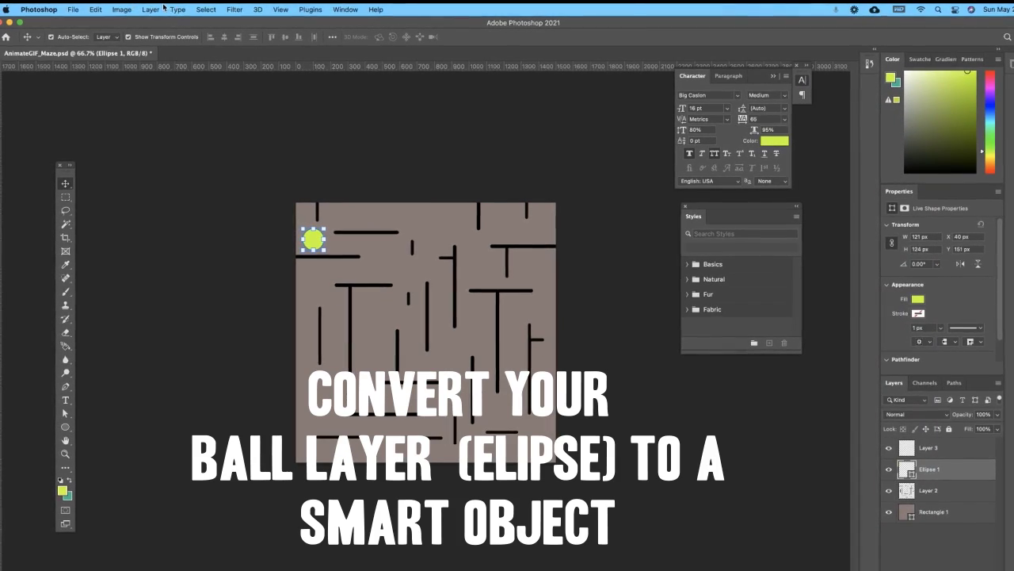
{"action": "left_click", "coordinate": [155, 9]}
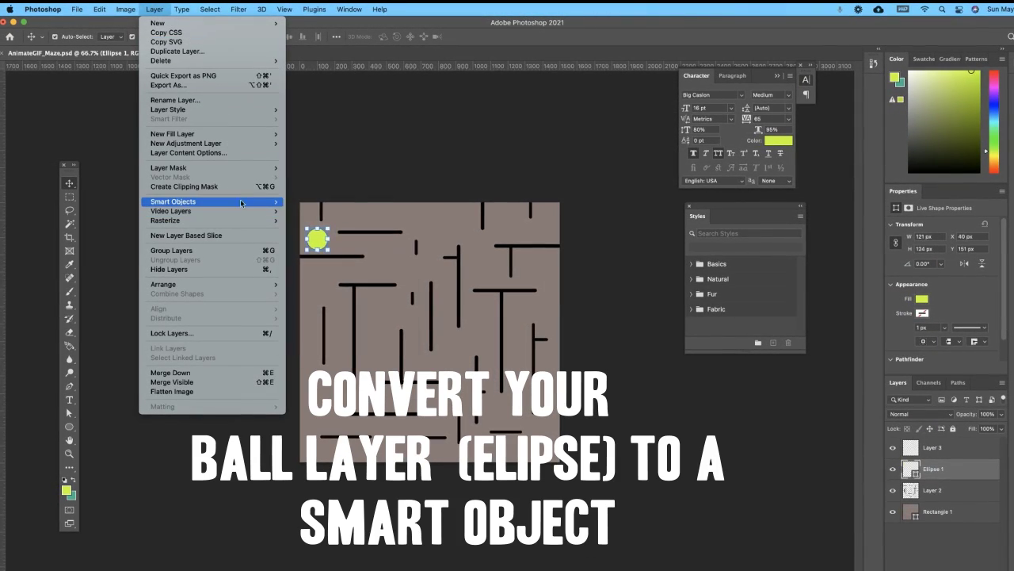
{"action": "mouse_move", "coordinate": [241, 199]}
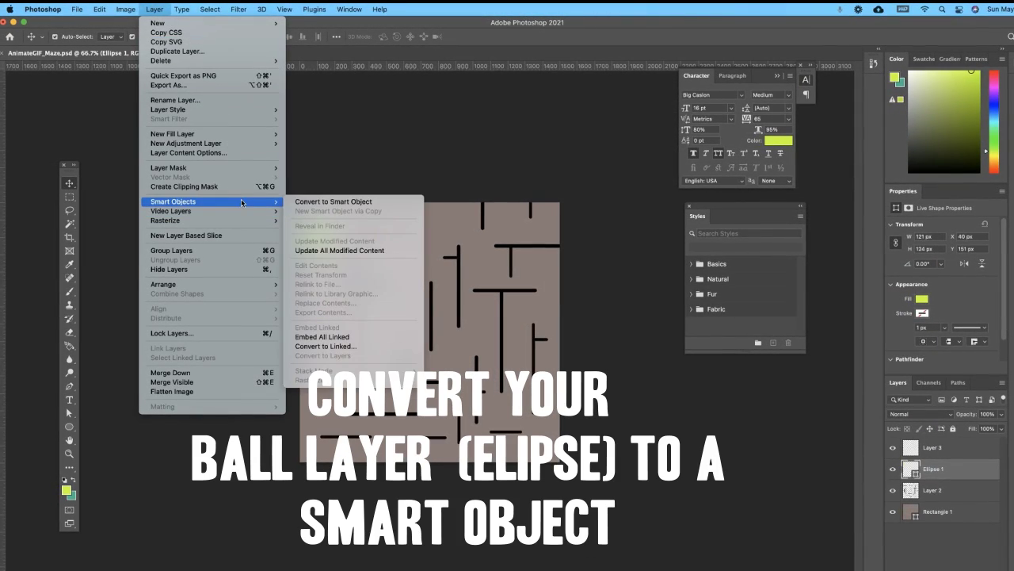
{"action": "left_click", "coordinate": [332, 203]}
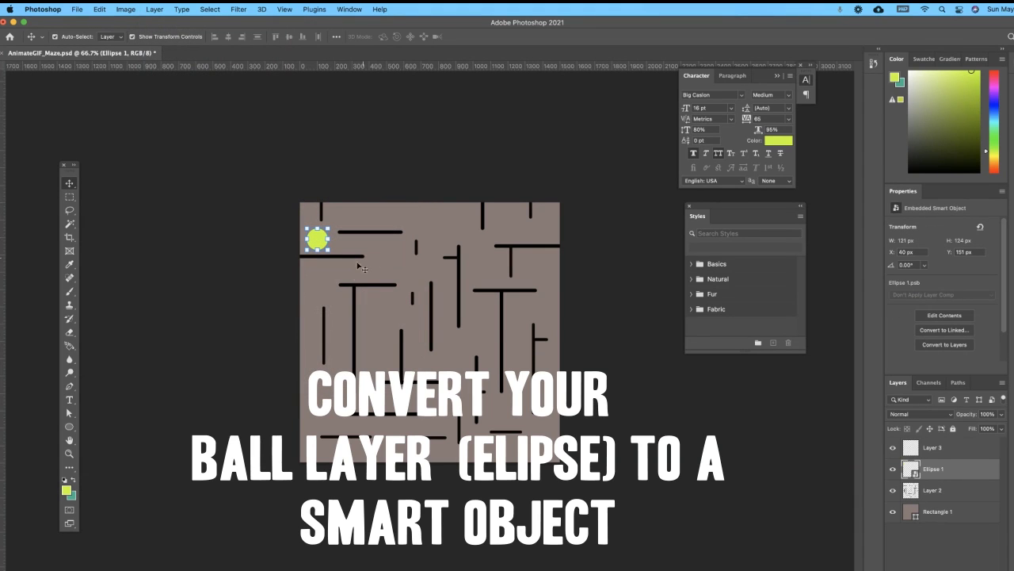
{"action": "left_click", "coordinate": [893, 469]}
{"action": "left_click", "coordinate": [893, 469]}
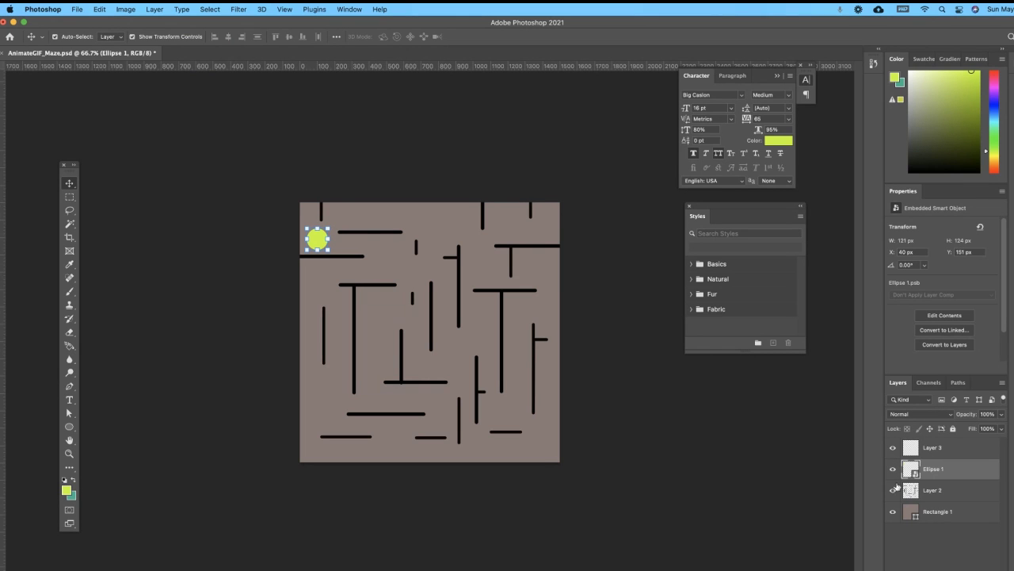
- Briefly hide and reshow the Layer 2 maze lines and Rectangle 1 background
{"action": "left_click", "coordinate": [891, 491]}
{"action": "left_click", "coordinate": [892, 492]}
{"action": "left_click", "coordinate": [892, 512]}
{"action": "left_click", "coordinate": [892, 512]}
- Switch to the Motion workspace so the Timeline panel appears
{"action": "left_click", "coordinate": [350, 9]}
{"action": "mouse_move", "coordinate": [360, 34]}
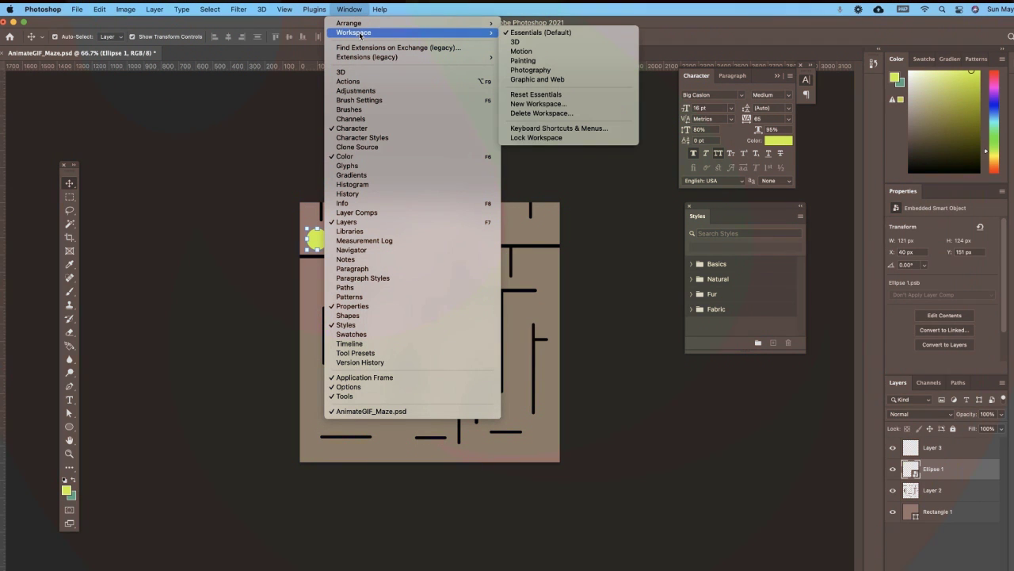
{"action": "left_click", "coordinate": [539, 51]}
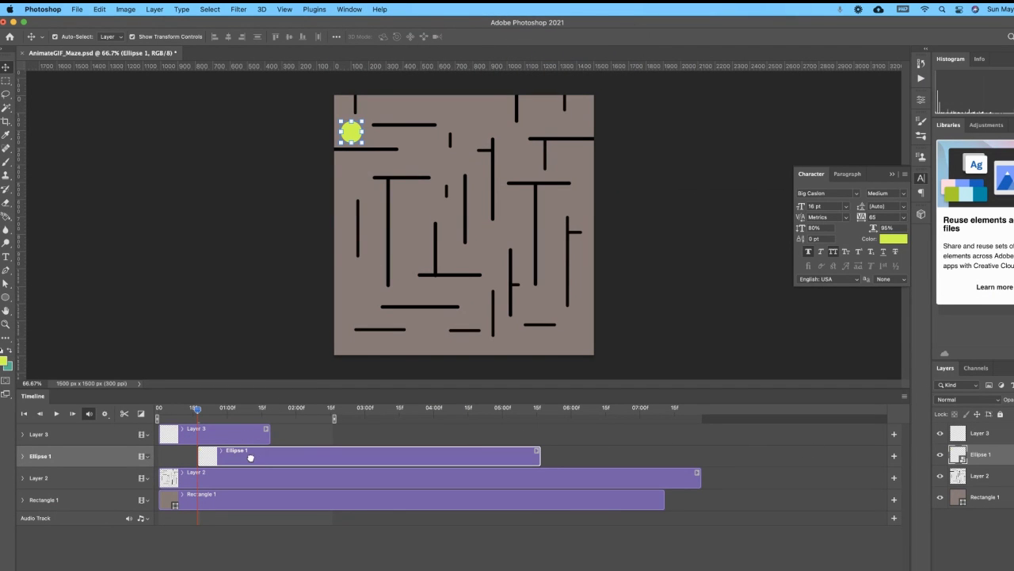
- Move the Ellipse 1 clip to frame 0 and set its first Transform keyframe
{"action": "left_click_drag", "start_coordinate": [251, 458], "coordinate": [222, 460]}
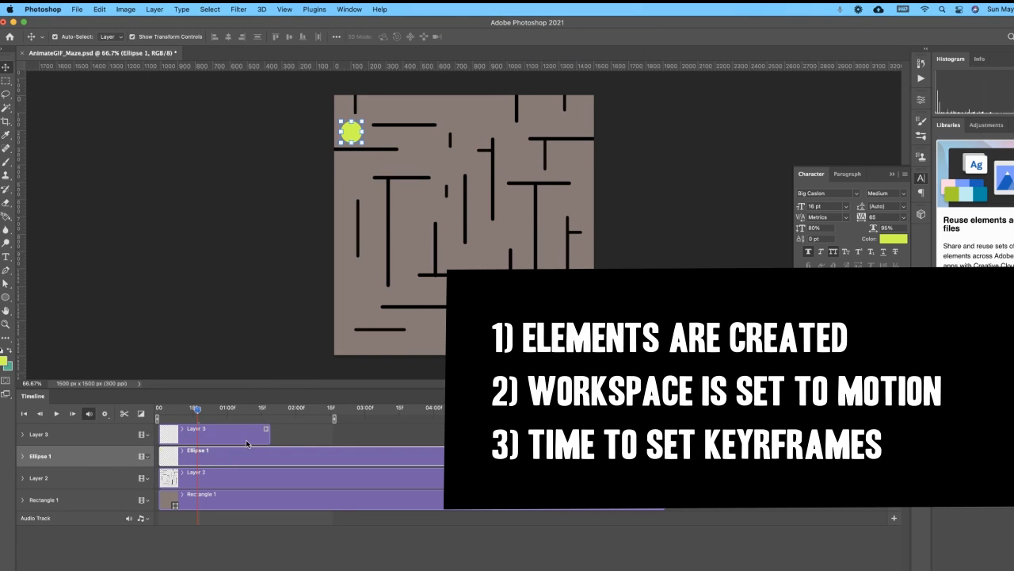
{"action": "left_click", "coordinate": [22, 456]}
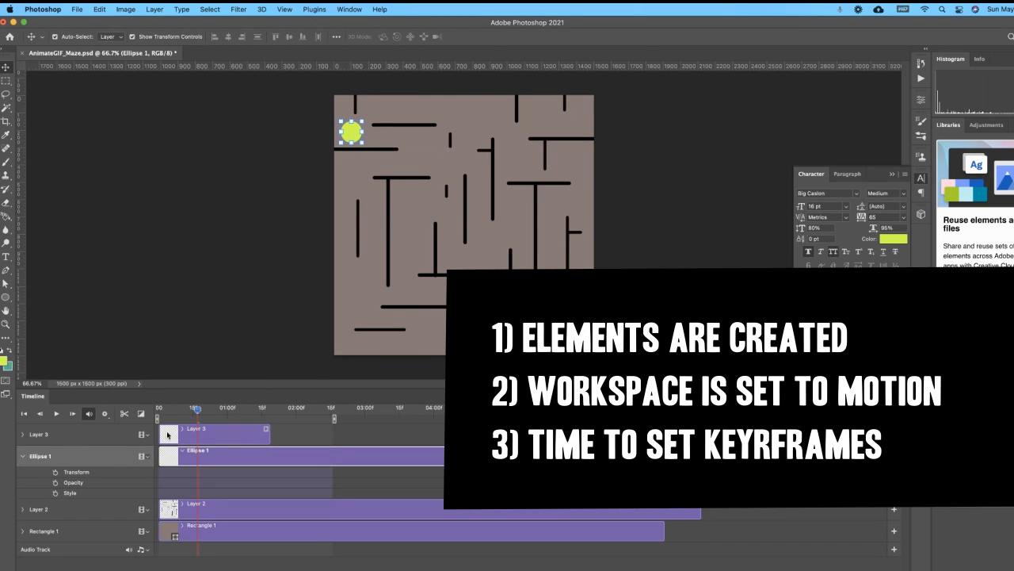
{"action": "left_click", "coordinate": [55, 472]}
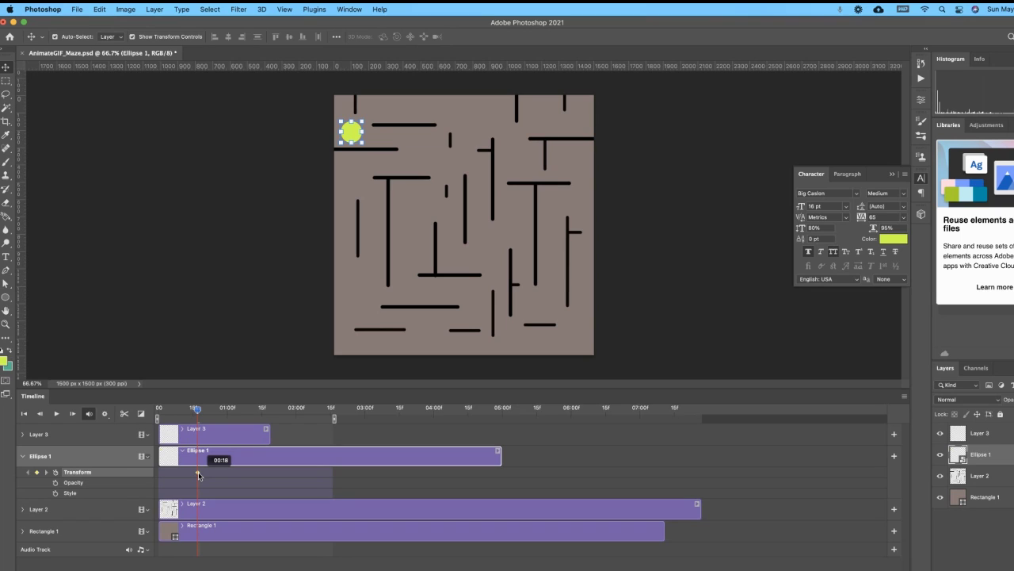
{"action": "mouse_move", "coordinate": [197, 408]}
{"action": "left_mouse_down"}
{"action": "mouse_move", "coordinate": [162, 409]}
{"action": "mouse_move", "coordinate": [198, 410]}
{"action": "left_mouse_up"}
{"action": "left_click", "coordinate": [167, 416]}
{"action": "key", "text": "space"}
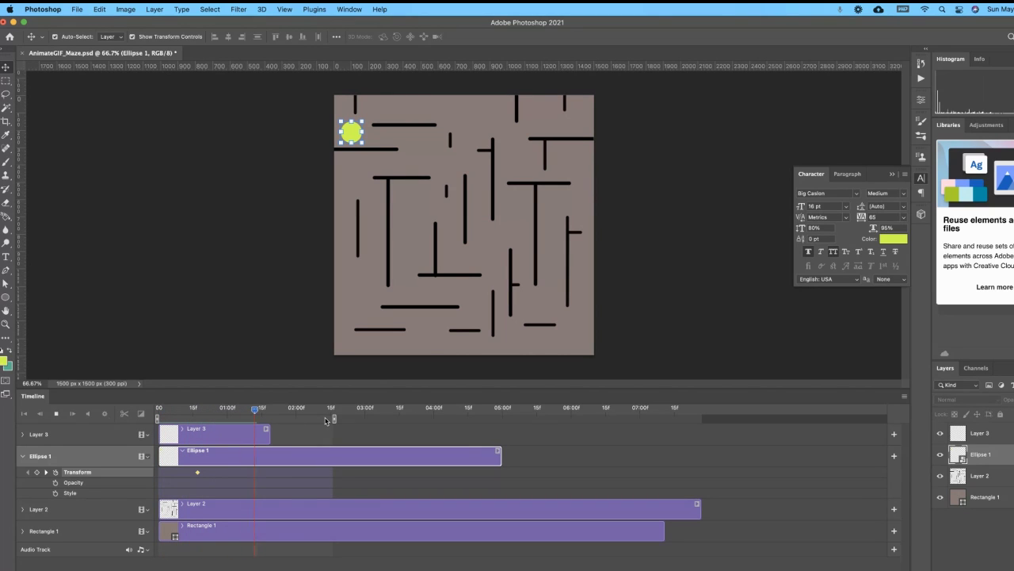
{"action": "key", "text": "space"}
- Extend the work area to about 07:15f and the Ellipse 1 clip to about 07:20f
{"action": "left_click_drag", "start_coordinate": [334, 417], "coordinate": [703, 417]}
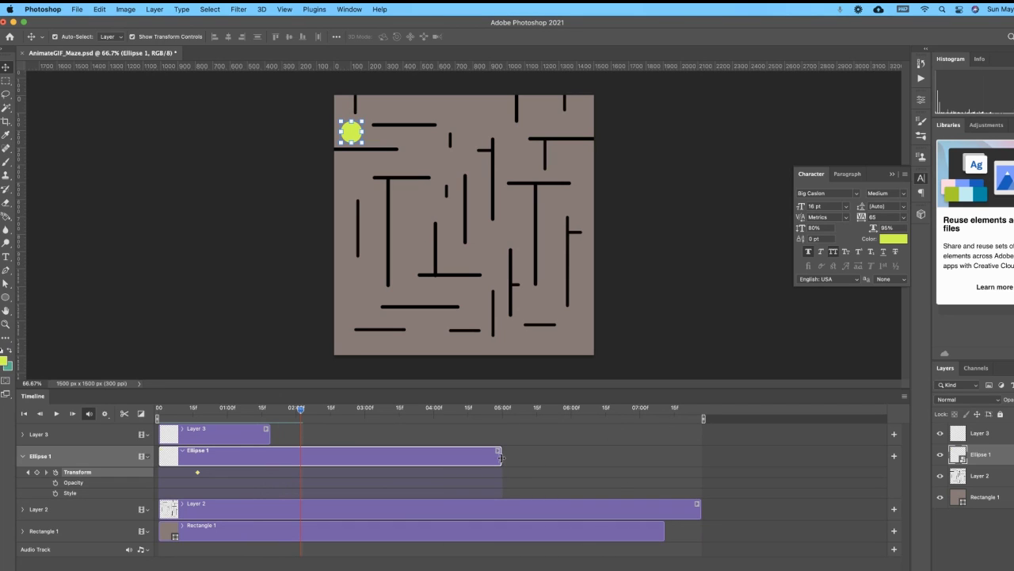
{"action": "left_click_drag", "start_coordinate": [501, 457], "coordinate": [277, 458]}
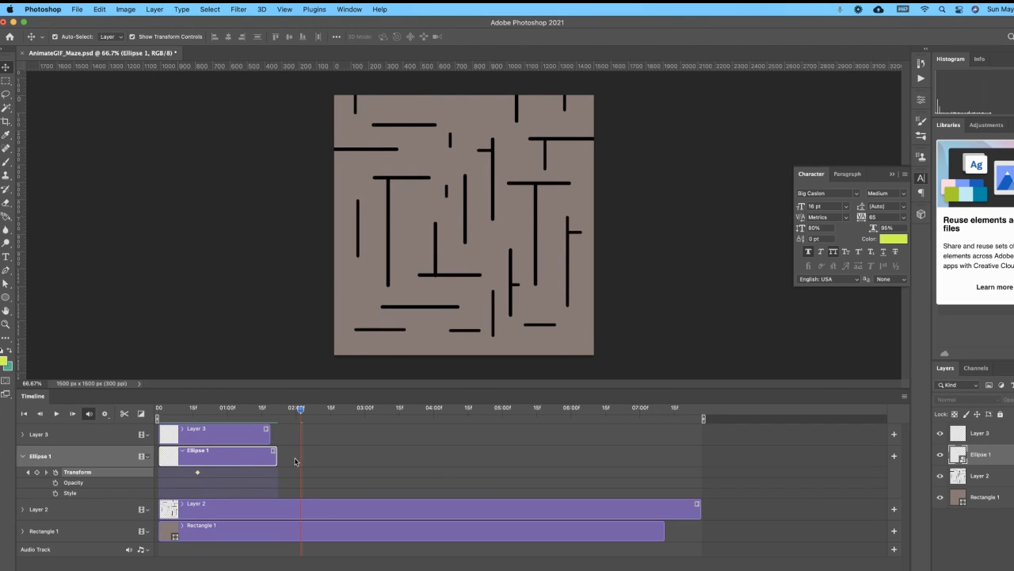
{"action": "left_click_drag", "start_coordinate": [276, 458], "coordinate": [675, 457]}
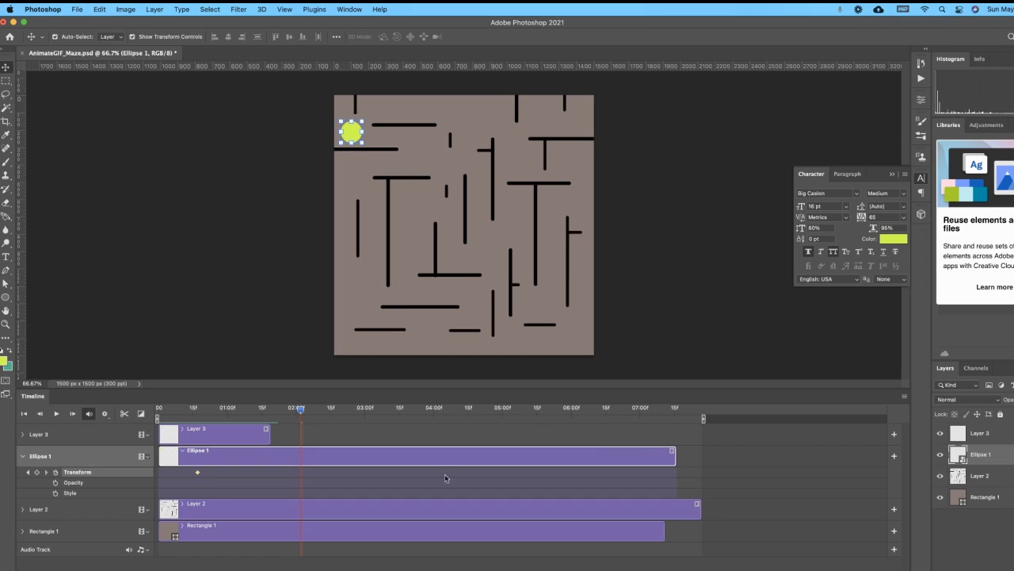
{"action": "left_click", "coordinate": [197, 409]}
- At about 01:01f, move the ball right along the top corridor and review the motion
{"action": "left_click_drag", "start_coordinate": [198, 409], "coordinate": [239, 409]}
{"action": "left_click_drag", "start_coordinate": [356, 134], "coordinate": [434, 138]}
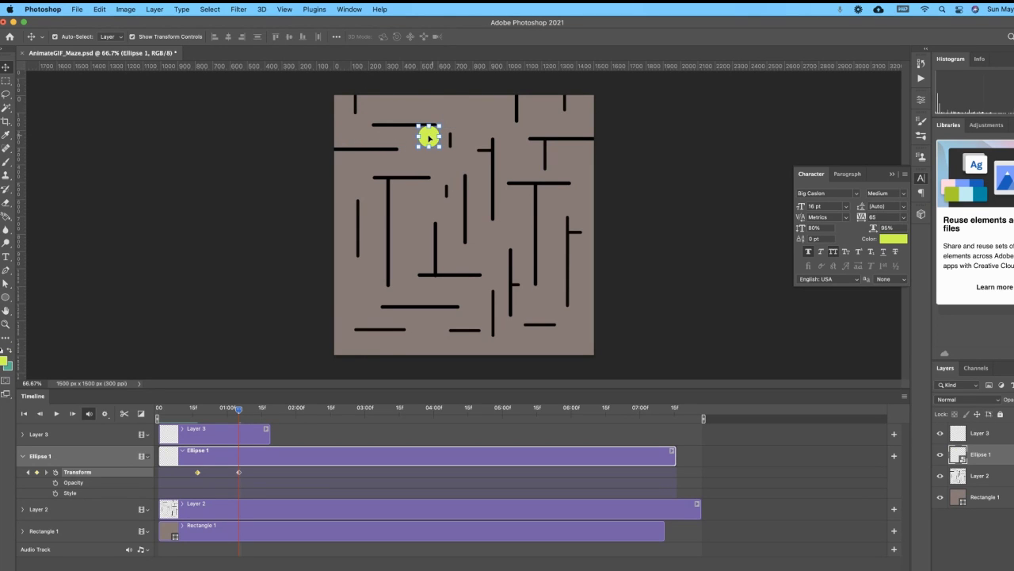
{"action": "left_click_drag", "start_coordinate": [190, 406], "coordinate": [238, 420]}
{"action": "left_click", "coordinate": [238, 412]}
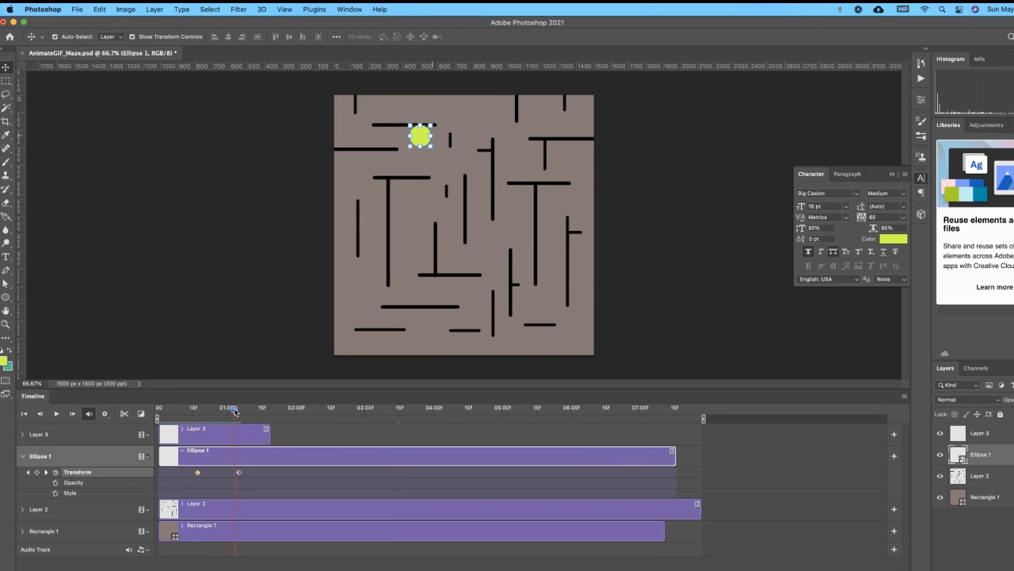
{"action": "left_click_drag", "start_coordinate": [240, 412], "coordinate": [241, 410]}
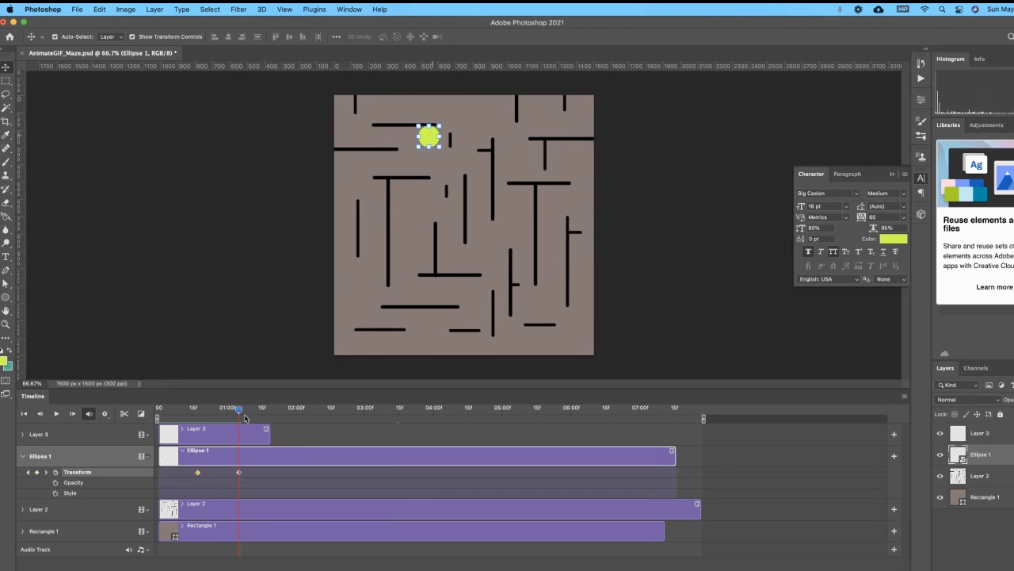
{"action": "left_click", "coordinate": [198, 410]}
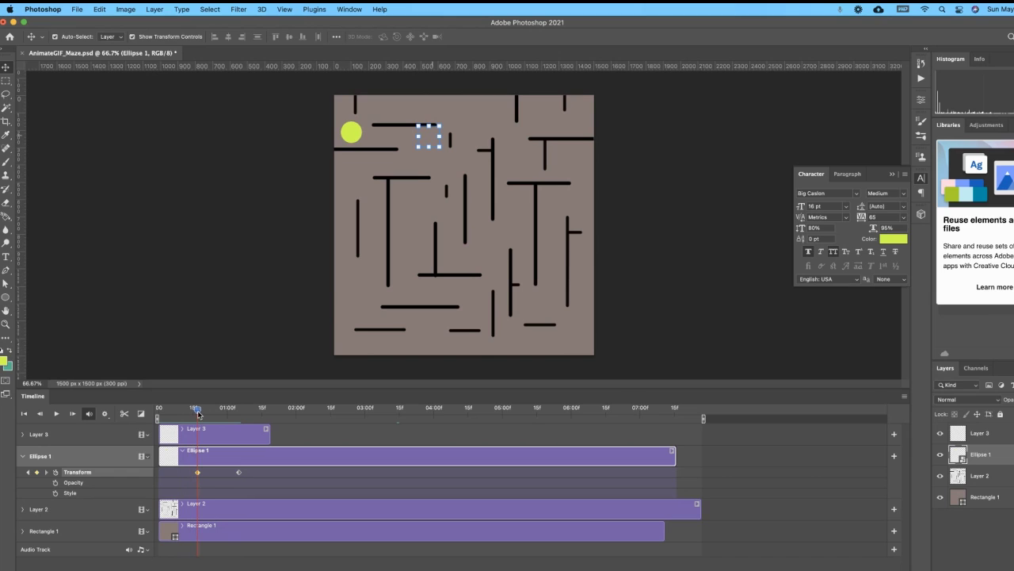
{"action": "left_click", "coordinate": [214, 412]}
{"action": "left_click_drag", "start_coordinate": [214, 412], "coordinate": [221, 417]}
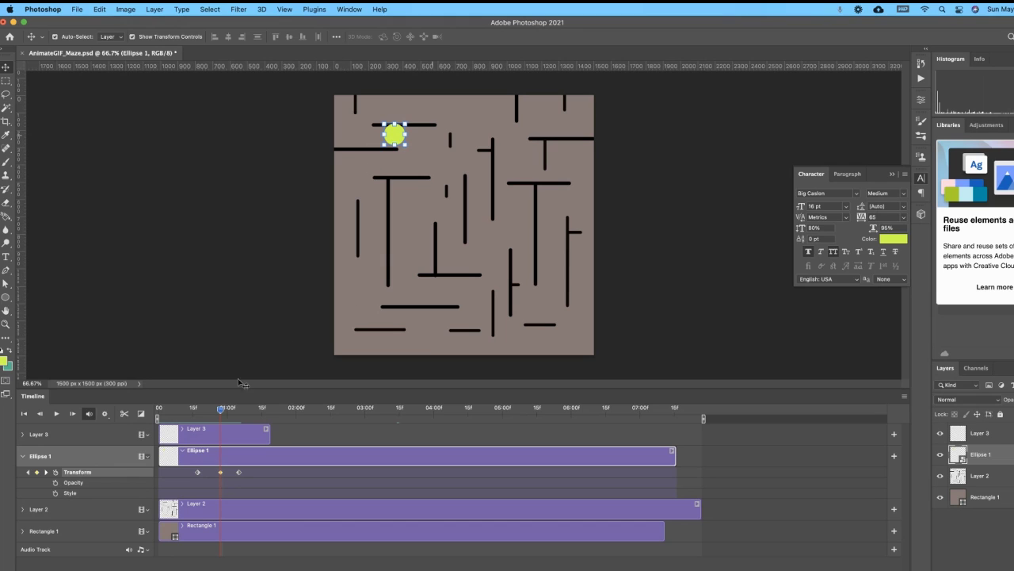
{"action": "mouse_move", "coordinate": [222, 412]}
{"action": "left_mouse_down"}
{"action": "mouse_move", "coordinate": [203, 413]}
{"action": "mouse_move", "coordinate": [239, 420]}
{"action": "left_mouse_up"}
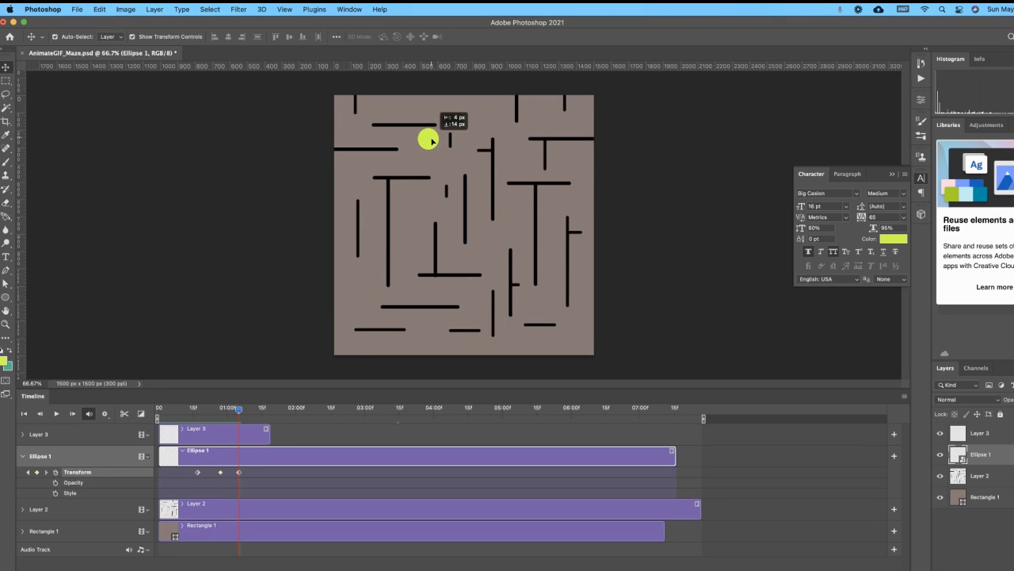
- Add keyframes moving the ball down, right and further down into the upper-middle passage
{"action": "left_click_drag", "start_coordinate": [446, 112], "coordinate": [442, 137]}
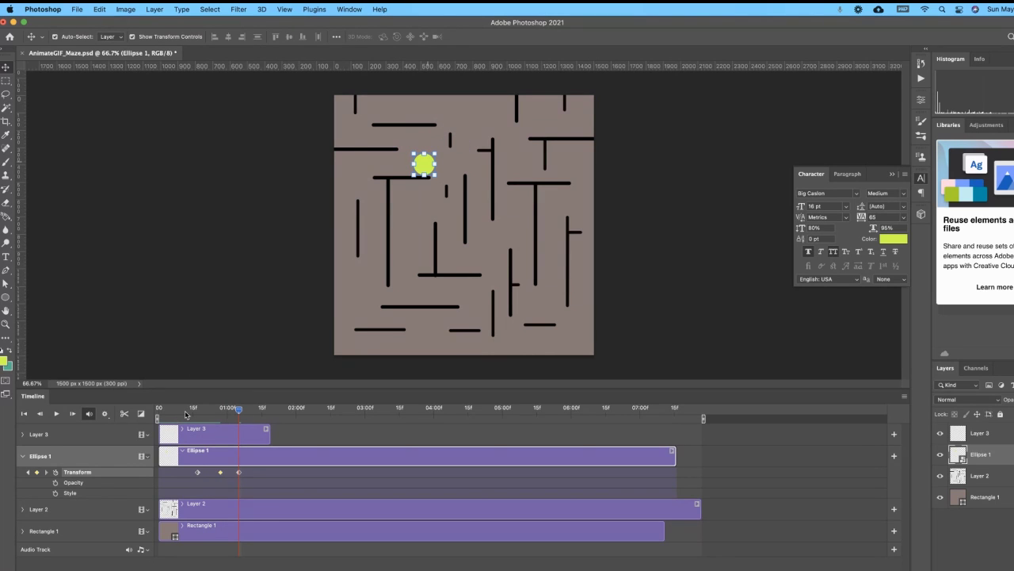
{"action": "left_click_drag", "start_coordinate": [188, 414], "coordinate": [253, 416]}
{"action": "mouse_move", "coordinate": [428, 162]}
{"action": "left_mouse_down"}
{"action": "mouse_move", "coordinate": [447, 168]}
{"action": "mouse_move", "coordinate": [438, 164]}
{"action": "left_mouse_up"}
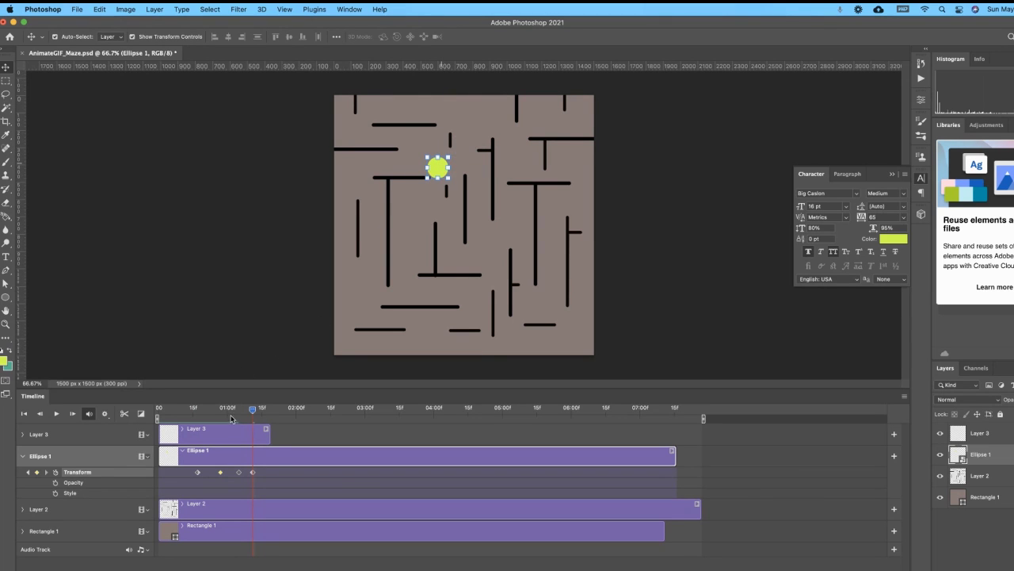
{"action": "left_click_drag", "start_coordinate": [234, 417], "coordinate": [252, 410]}
{"action": "left_click_drag", "start_coordinate": [255, 410], "coordinate": [266, 410]}
{"action": "left_click_drag", "start_coordinate": [439, 169], "coordinate": [441, 178]}
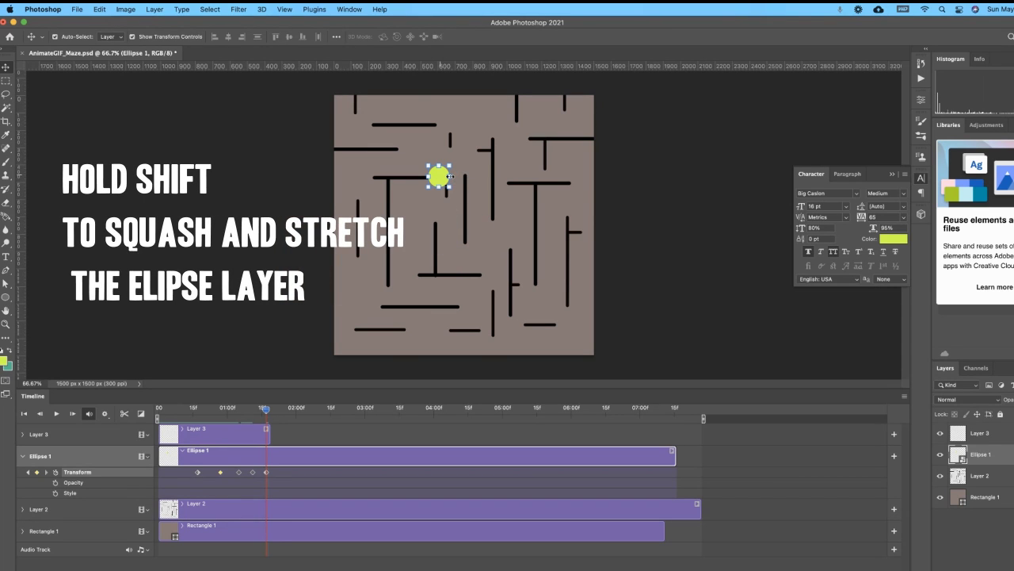
- Squash the ball narrower and keyframe it dropping down the middle corridor
{"action": "left_click", "coordinate": [449, 175]}
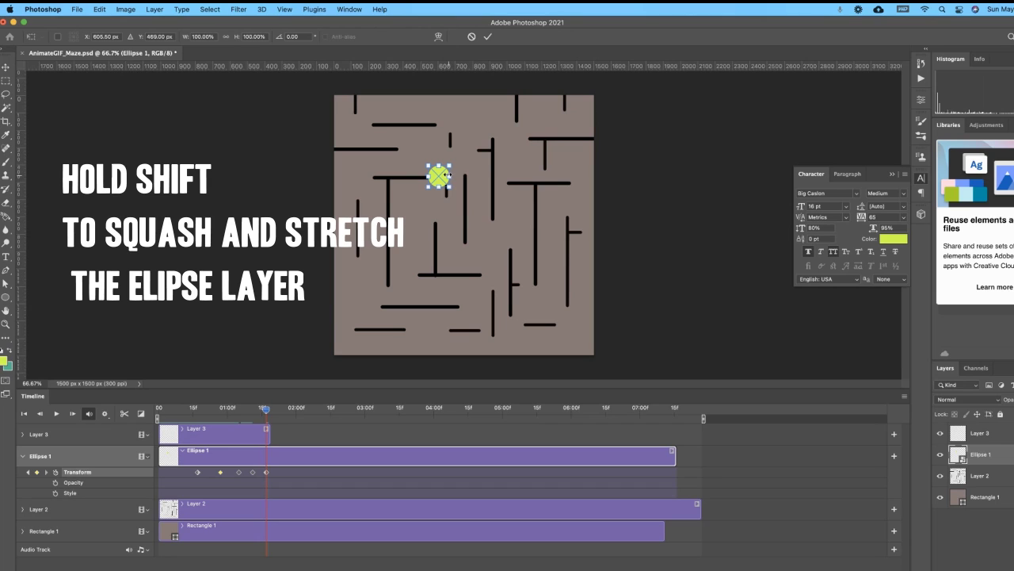
{"action": "left_click_drag", "start_coordinate": [449, 176], "coordinate": [433, 174]}
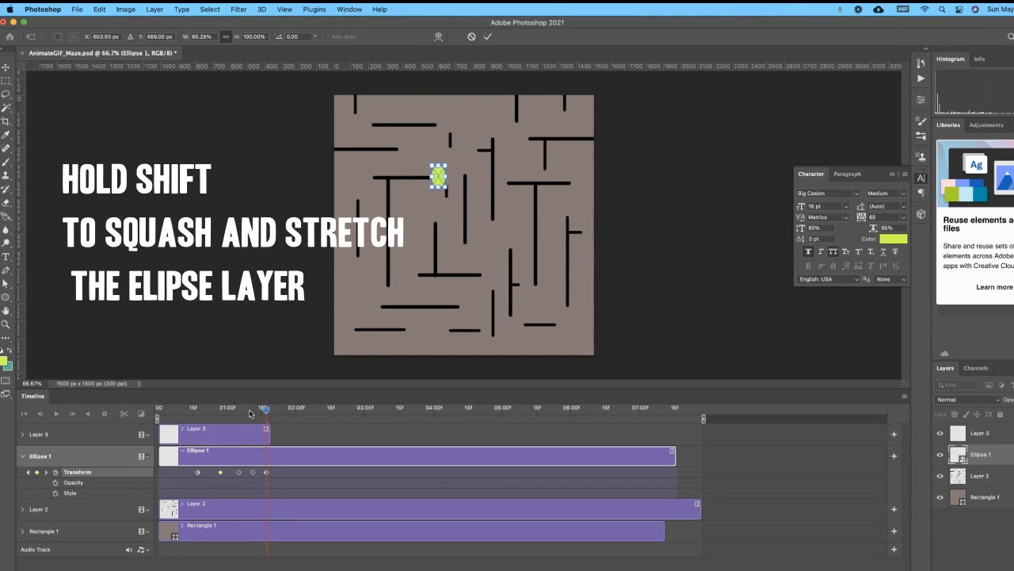
{"action": "left_click", "coordinate": [6, 67]}
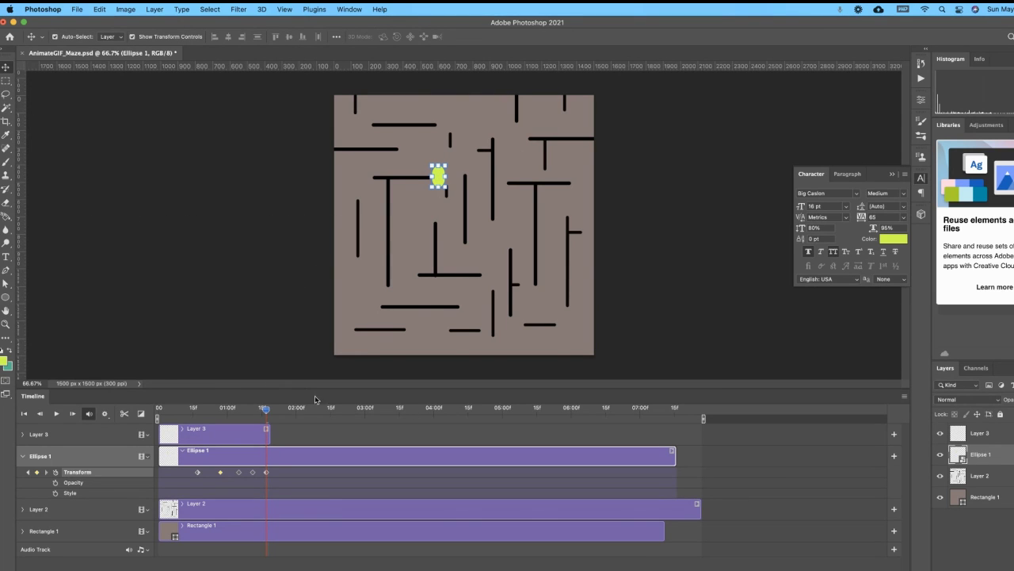
{"action": "left_click_drag", "start_coordinate": [266, 409], "coordinate": [256, 412]}
{"action": "key", "text": "space"}
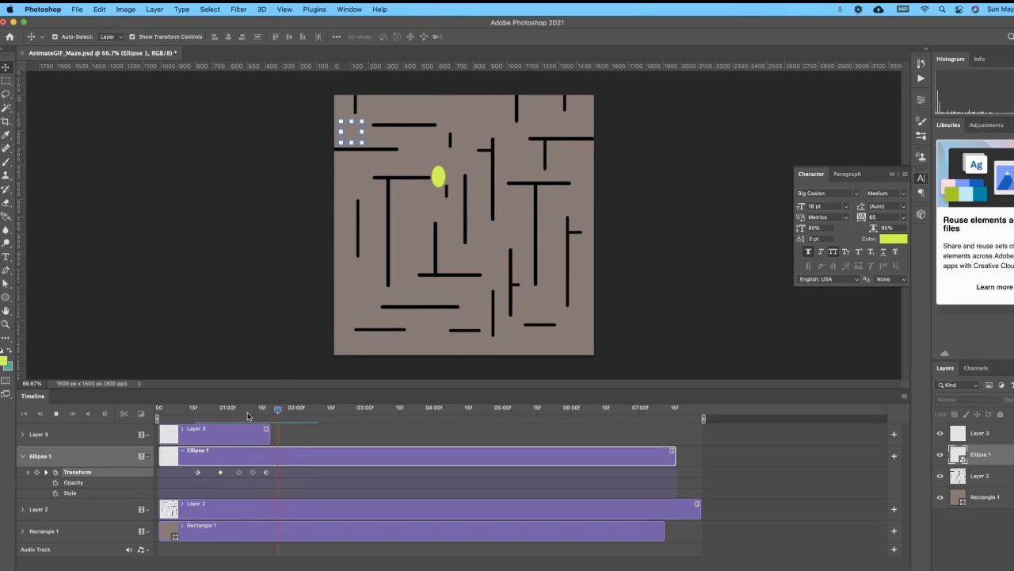
{"action": "key", "text": "space"}
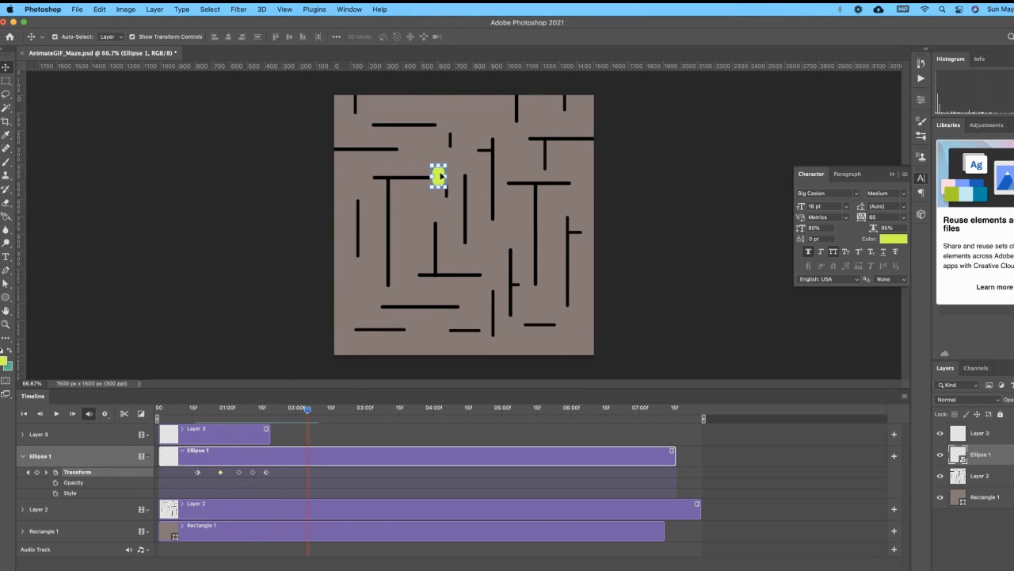
{"action": "left_click_drag", "start_coordinate": [440, 176], "coordinate": [439, 214]}
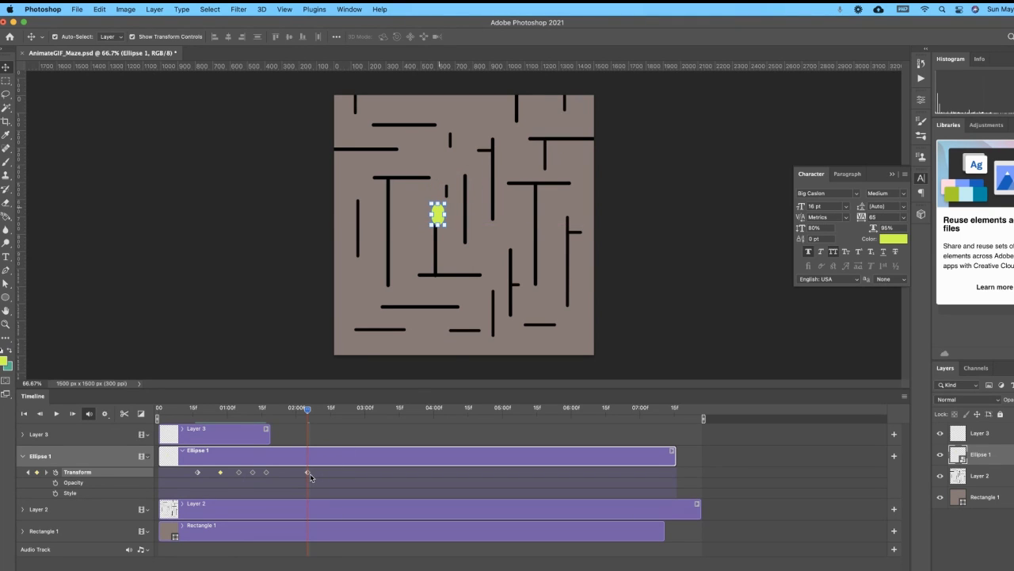
{"action": "key", "text": "space"}
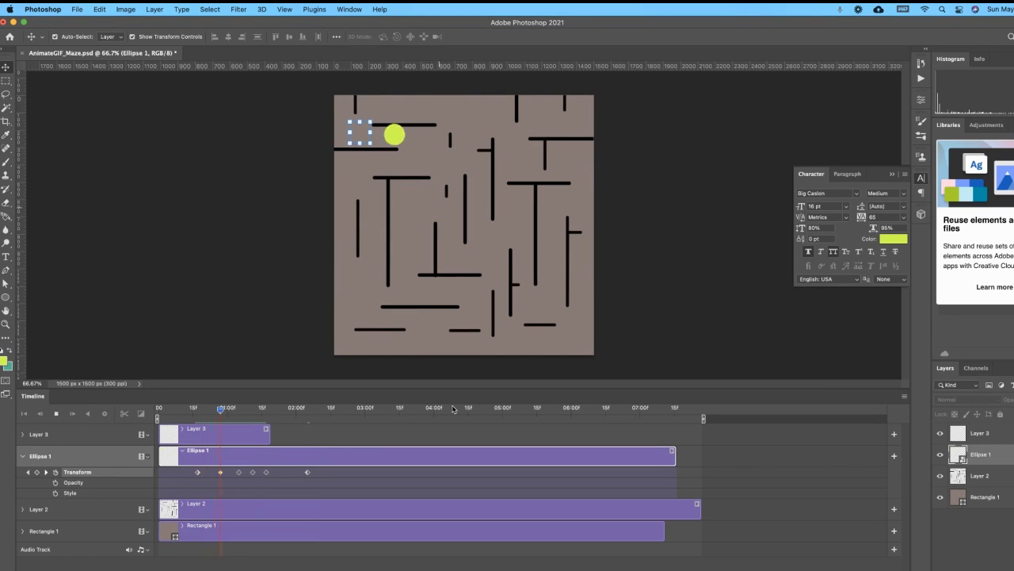
{"action": "key", "text": "space"}
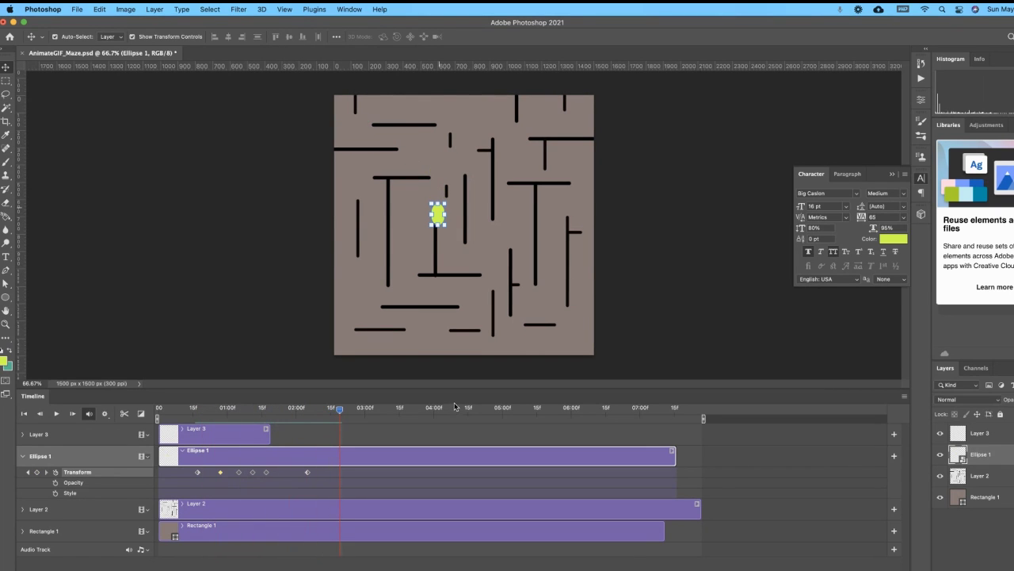
{"action": "left_click_drag", "start_coordinate": [323, 415], "coordinate": [309, 415]}
- Scale the ball back to round and keyframe it rolling right and down into the lower maze
{"action": "key", "text": "super+t"}
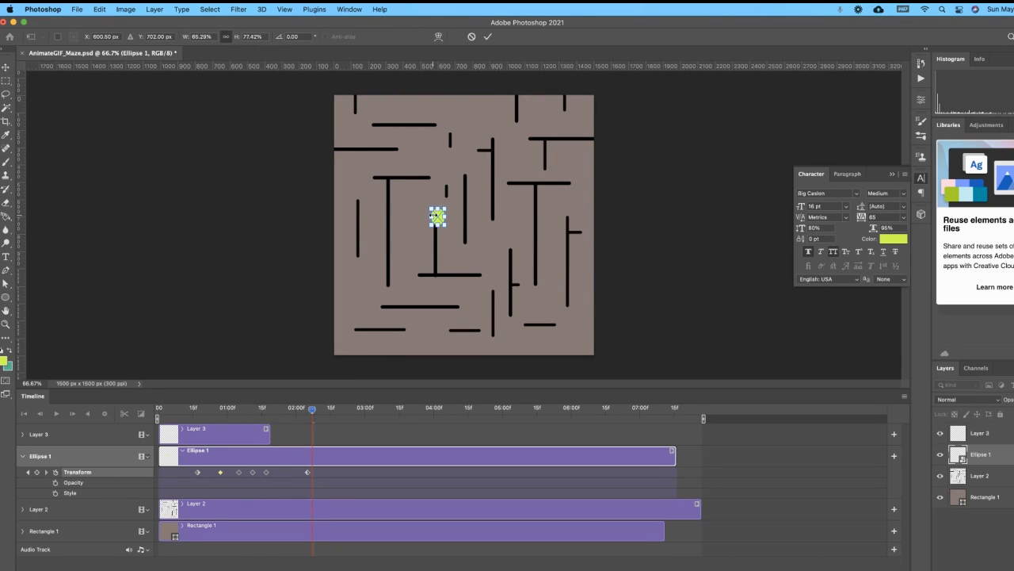
{"action": "left_click_drag", "start_coordinate": [431, 207], "coordinate": [435, 206]}
{"action": "left_click", "coordinate": [6, 69]}
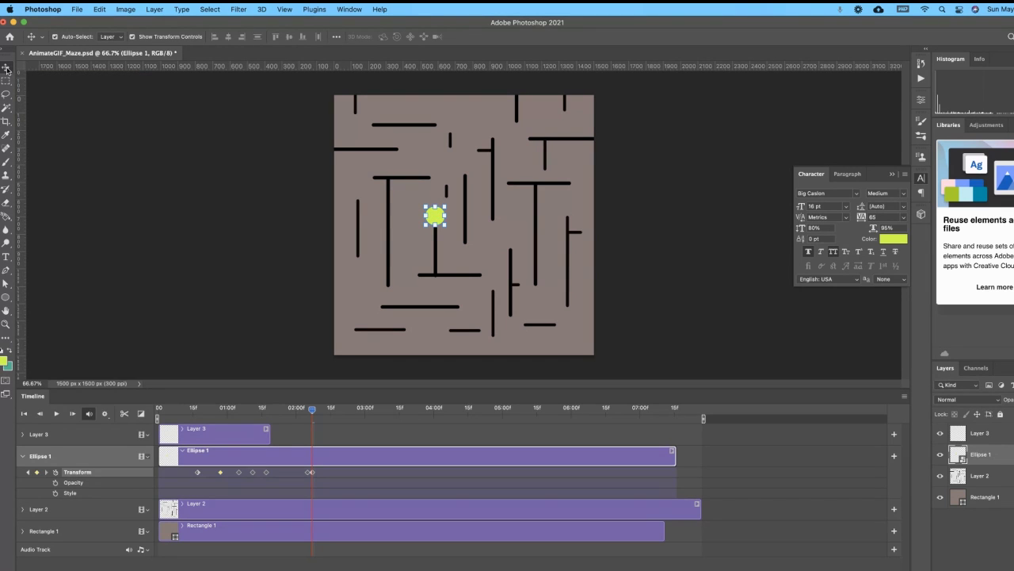
{"action": "mouse_move", "coordinate": [313, 410]}
{"action": "left_mouse_down"}
{"action": "mouse_move", "coordinate": [300, 411]}
{"action": "mouse_move", "coordinate": [317, 418]}
{"action": "left_mouse_up"}
{"action": "left_click_drag", "start_coordinate": [438, 214], "coordinate": [450, 217]}
{"action": "left_click_drag", "start_coordinate": [319, 409], "coordinate": [344, 409]}
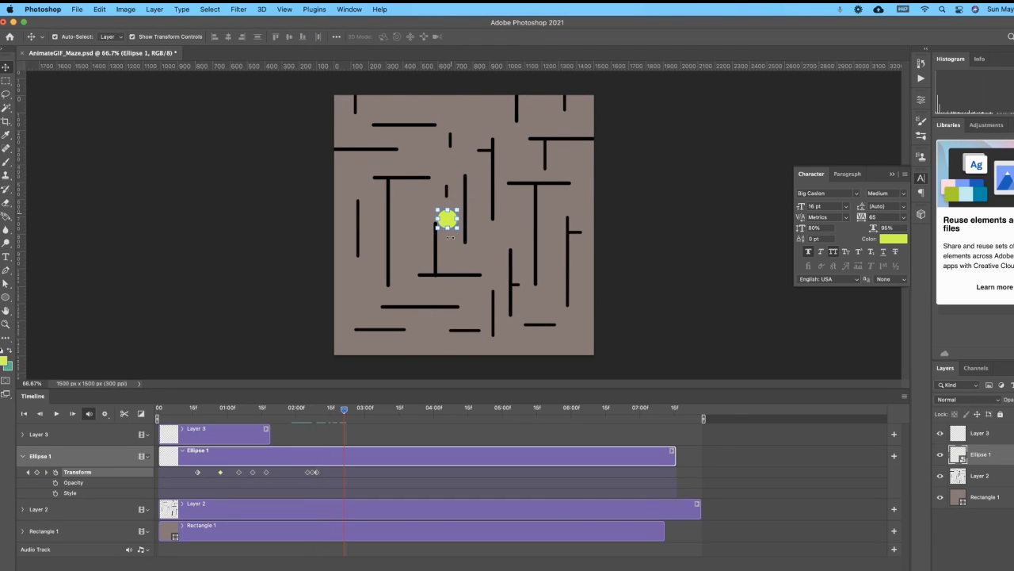
{"action": "left_click_drag", "start_coordinate": [448, 221], "coordinate": [465, 265]}
{"action": "left_click_drag", "start_coordinate": [344, 409], "coordinate": [163, 409]}
{"action": "key", "text": "space"}
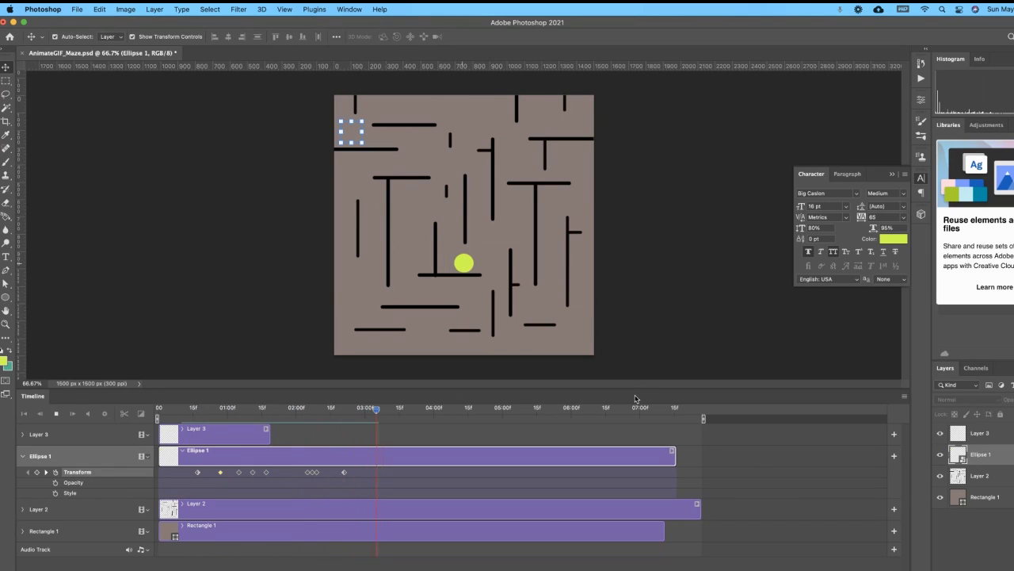
{"action": "key", "text": "space"}
- Preview the animation and shift one Transform keyframe slightly earlier
{"action": "left_click_drag", "start_coordinate": [309, 411], "coordinate": [163, 410]}
{"action": "key", "text": "space"}
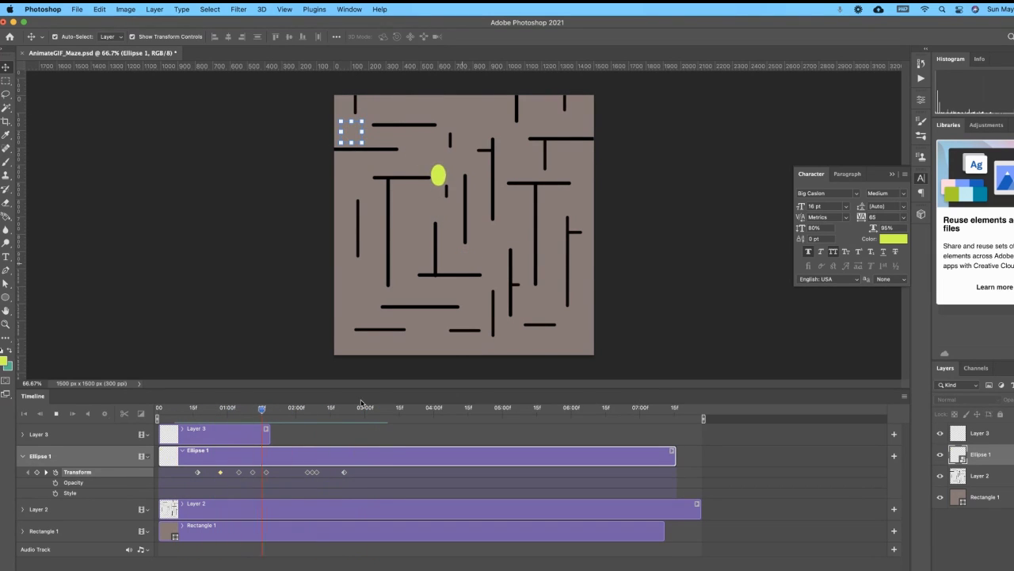
{"action": "key", "text": "space"}
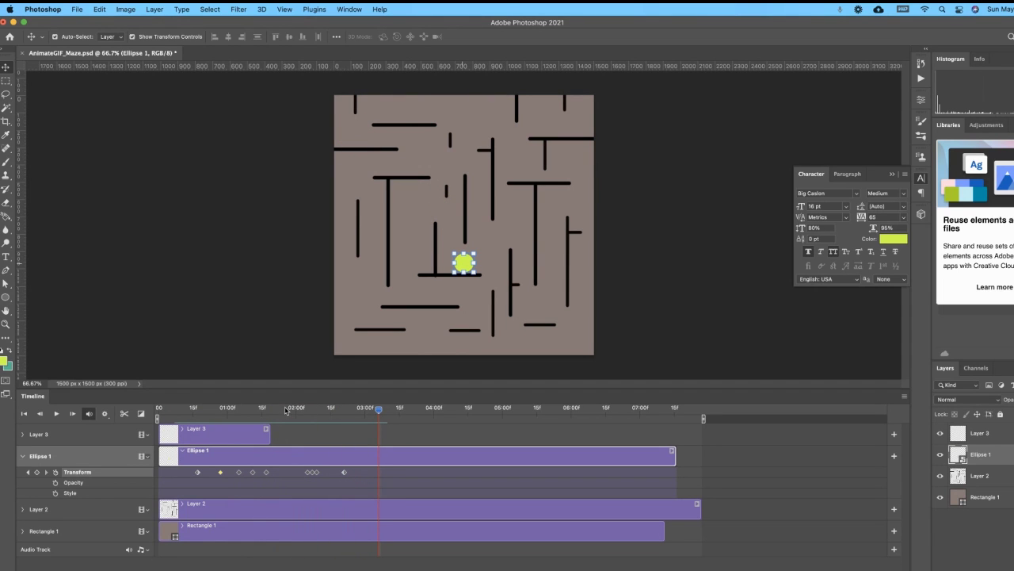
{"action": "left_click_drag", "start_coordinate": [286, 410], "coordinate": [193, 413]}
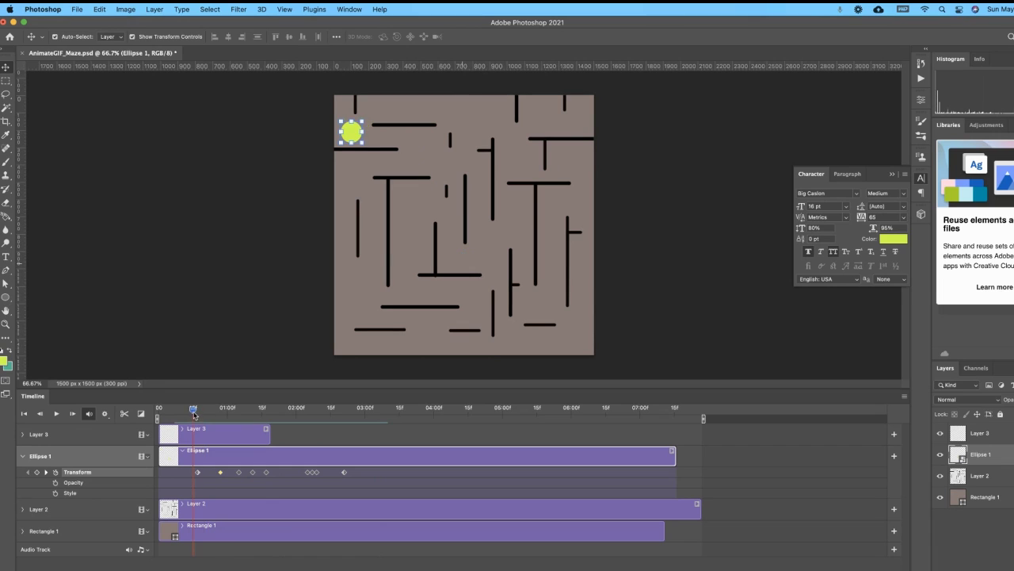
{"action": "key", "text": "space"}
{"action": "key", "text": "space"}
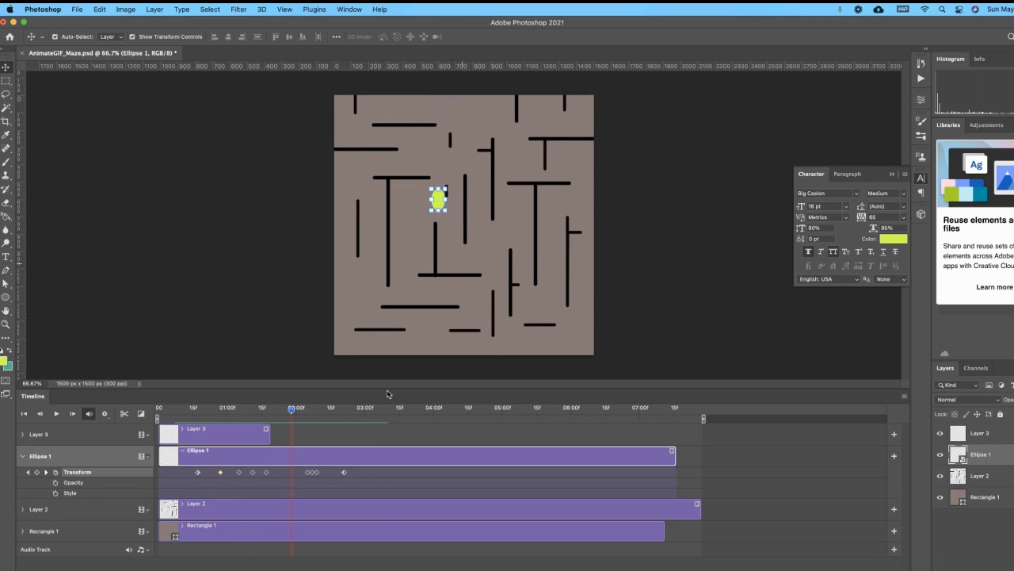
{"action": "left_click", "coordinate": [254, 410]}
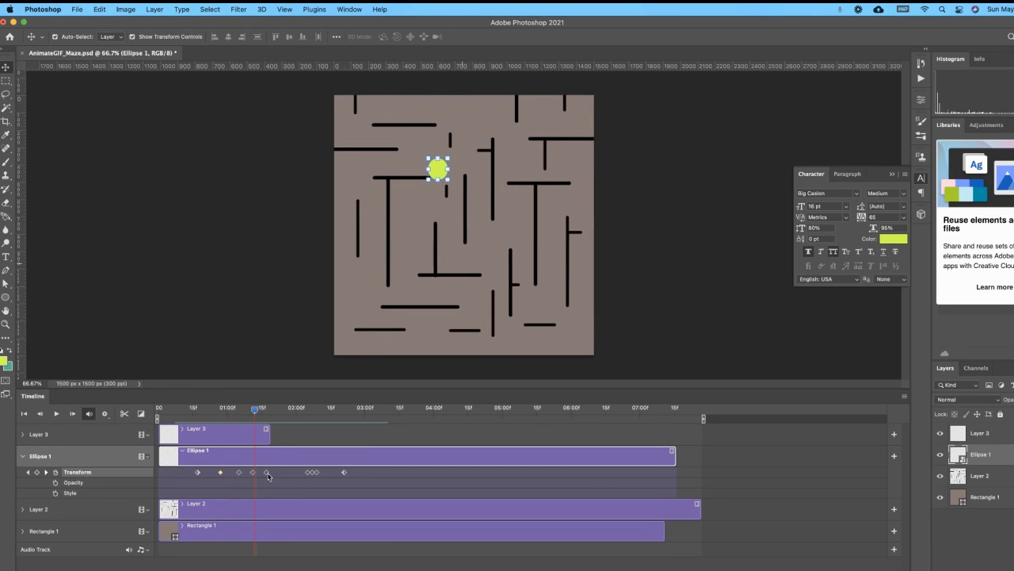
{"action": "left_click_drag", "start_coordinate": [267, 473], "coordinate": [261, 473]}
{"action": "left_click_drag", "start_coordinate": [254, 413], "coordinate": [294, 425]}
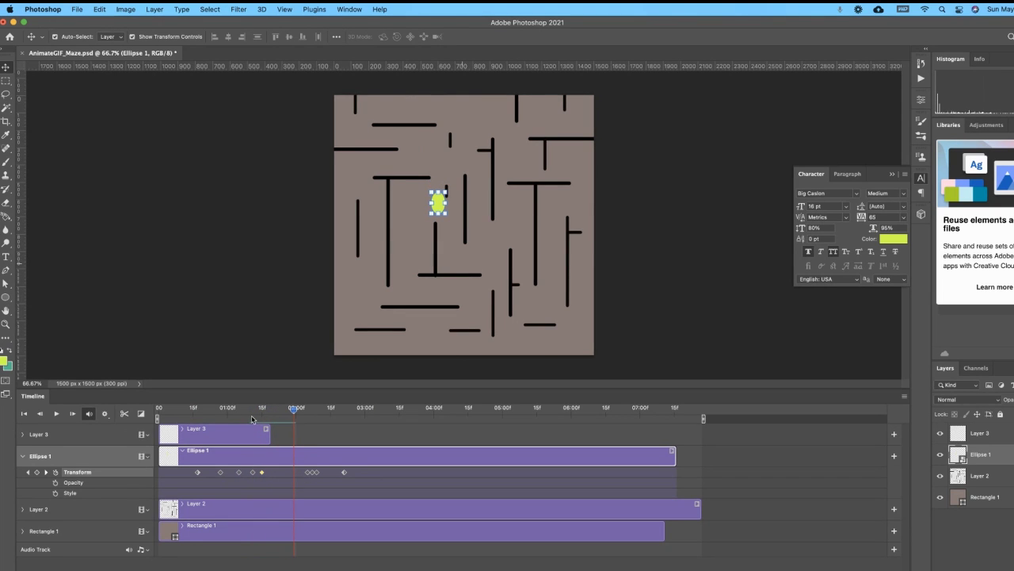
{"action": "key", "text": "space"}
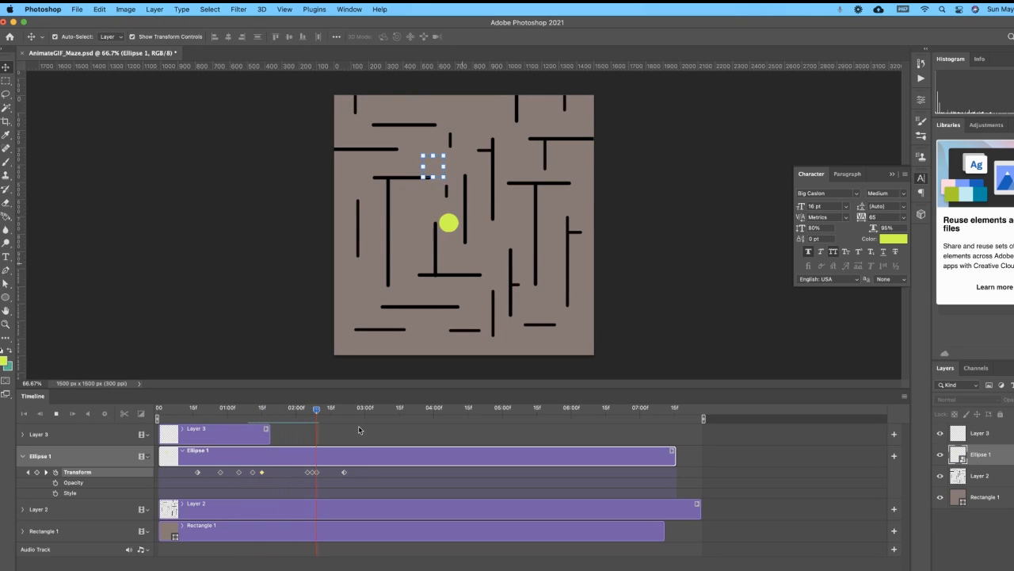
{"action": "key", "text": "space"}
- Shift the later keyframes earlier, replay the ball's path, and return to about 01:00f
{"action": "left_click_drag", "start_coordinate": [265, 413], "coordinate": [281, 418]}
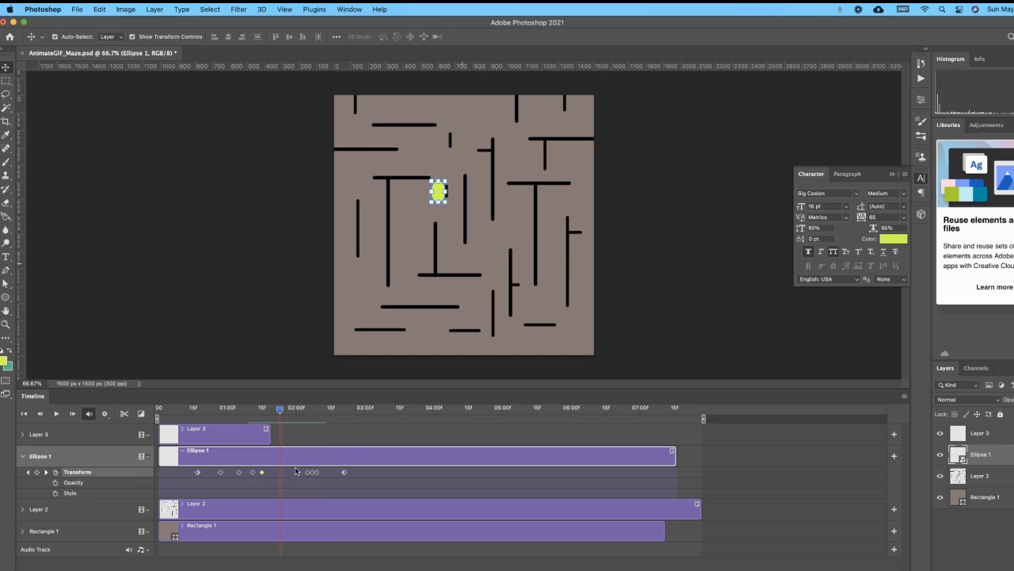
{"action": "mouse_move", "coordinate": [295, 471]}
{"action": "left_mouse_down"}
{"action": "mouse_move", "coordinate": [358, 485]}
{"action": "mouse_move", "coordinate": [276, 474]}
{"action": "left_mouse_up"}
{"action": "left_click_drag", "start_coordinate": [280, 409], "coordinate": [250, 409]}
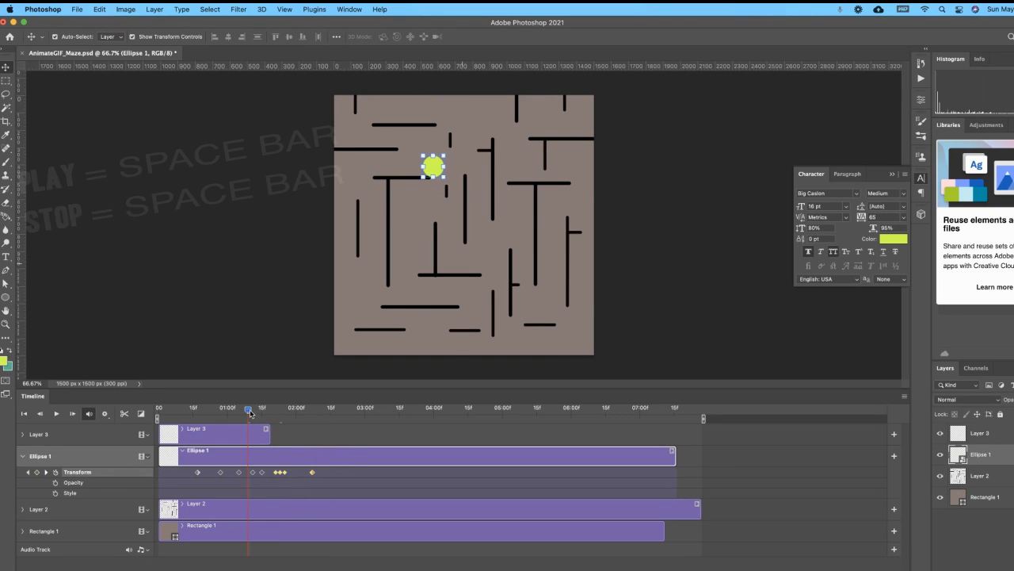
{"action": "key", "text": "space"}
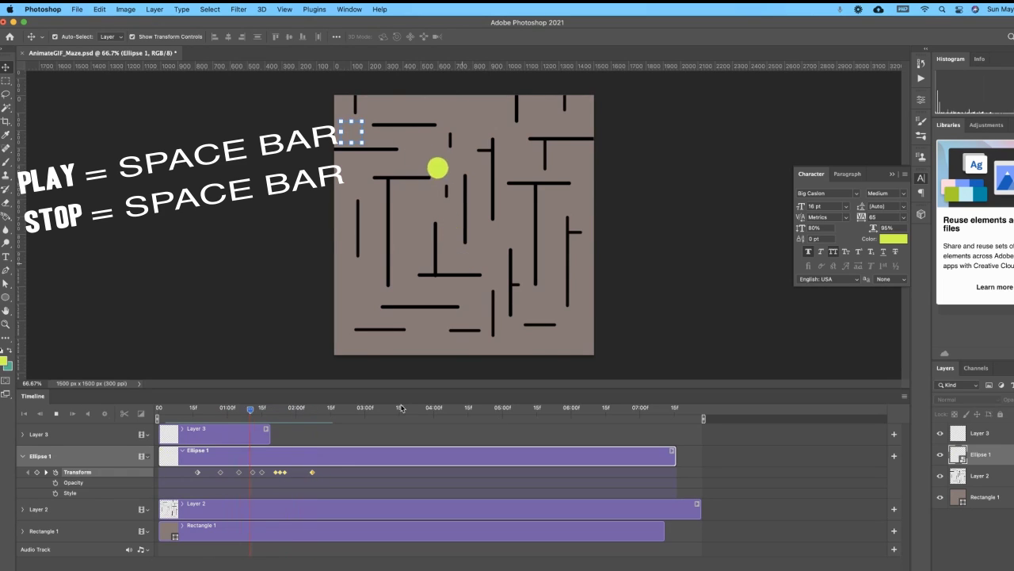
{"action": "key", "text": "space"}
{"action": "key", "text": "space"}
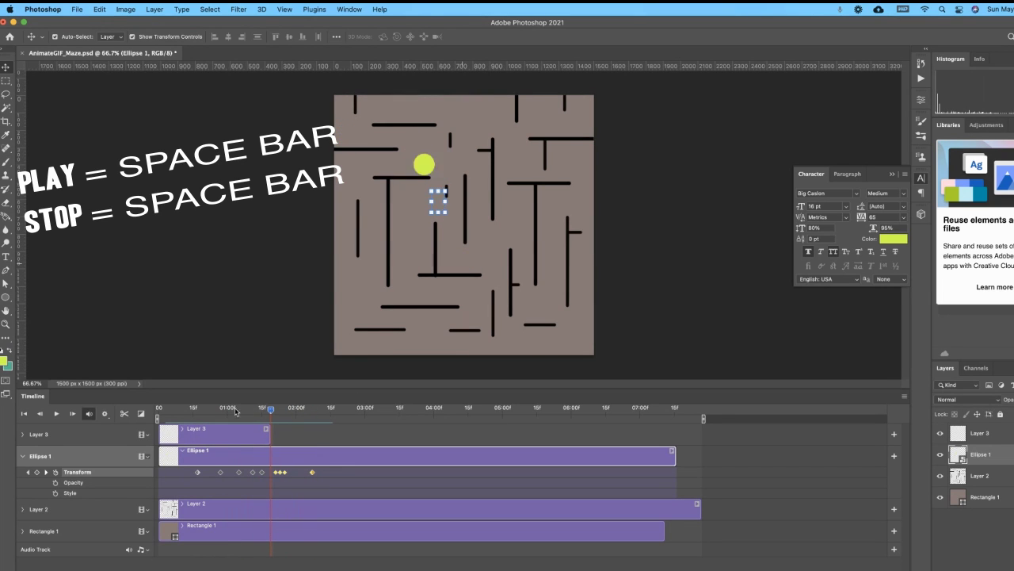
{"action": "key", "text": "space"}
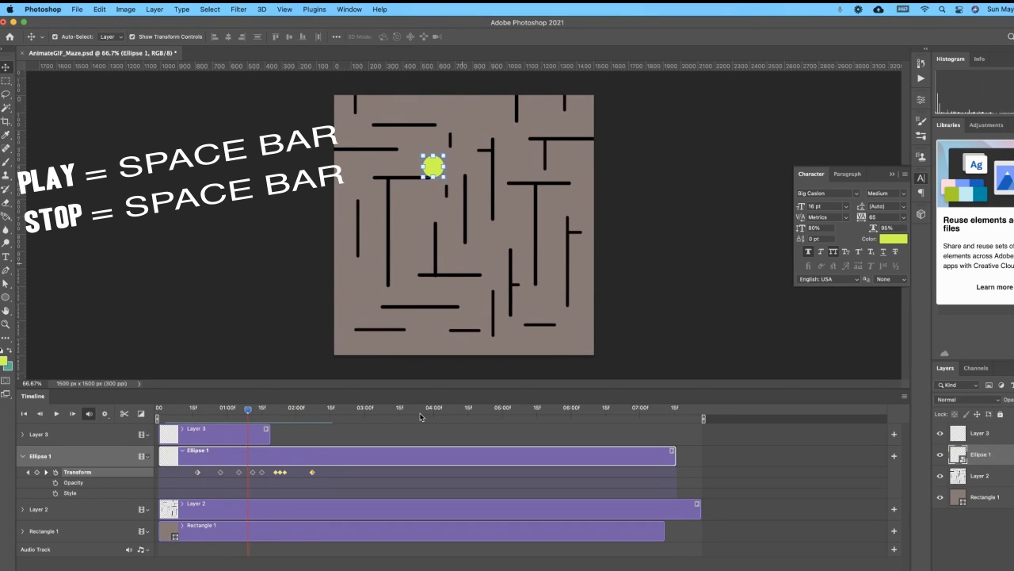
{"action": "key", "text": "space"}
{"action": "key", "text": "space"}
{"action": "key", "text": "space"}
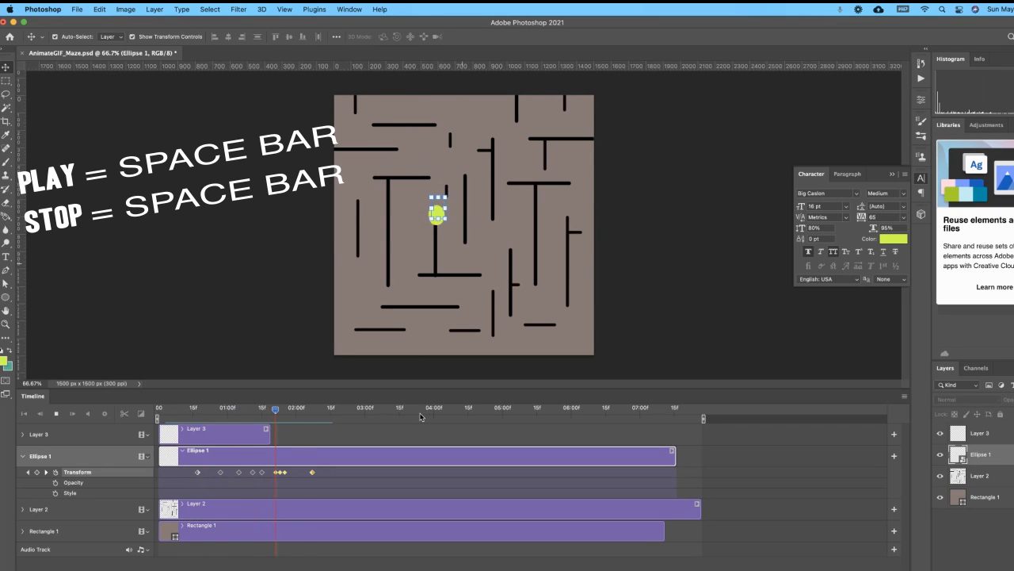
{"action": "key", "text": "space"}
{"action": "key", "text": "space"}
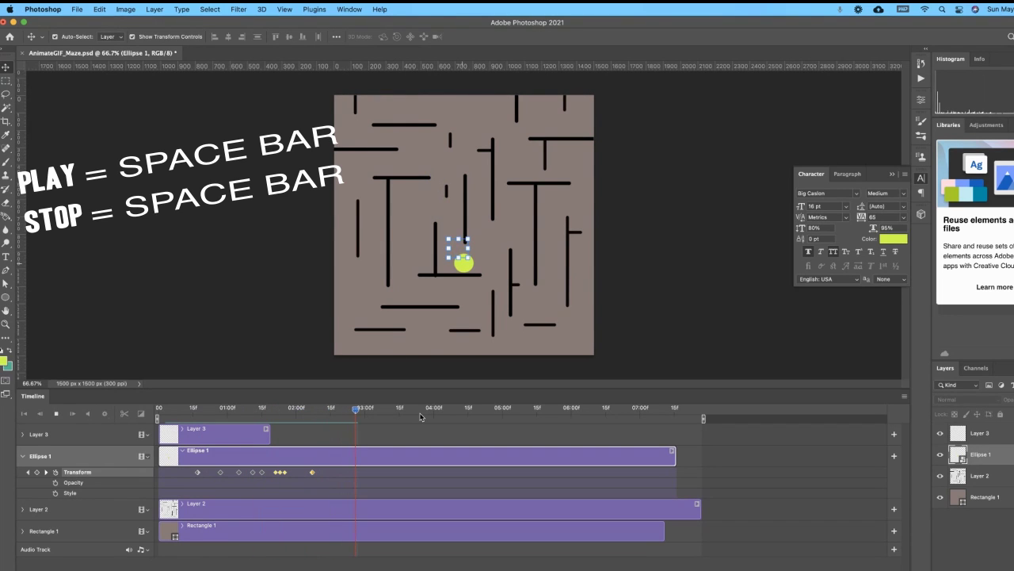
{"action": "key", "text": "space"}
{"action": "left_click_drag", "start_coordinate": [286, 407], "coordinate": [314, 419]}
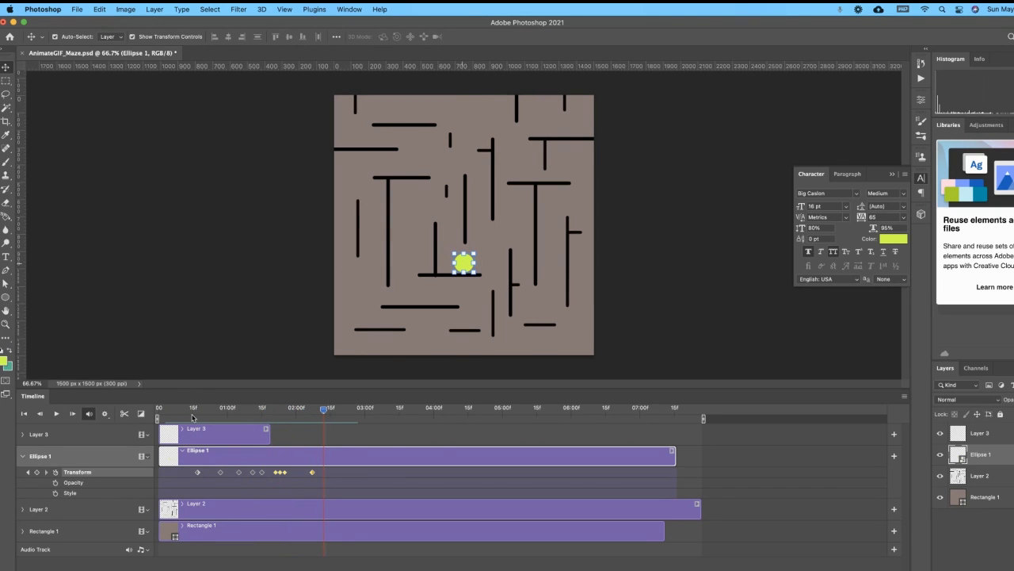
- At the start frame, place the ball left of the maze and play to check it
{"action": "left_click_drag", "start_coordinate": [191, 418], "coordinate": [169, 413]}
{"action": "left_click_drag", "start_coordinate": [356, 136], "coordinate": [319, 135]}
{"action": "key", "text": "space"}
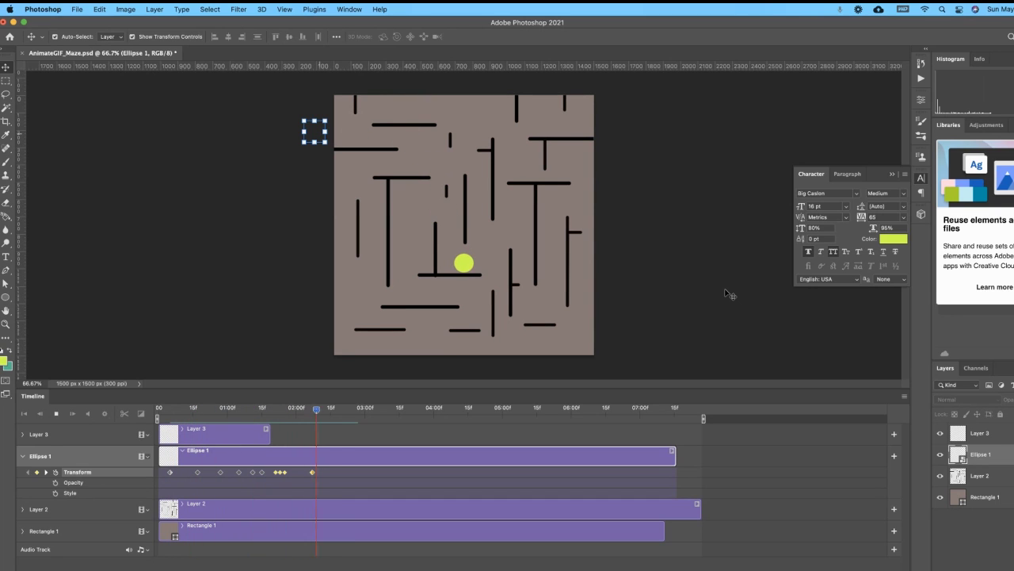
{"action": "key", "text": "space"}
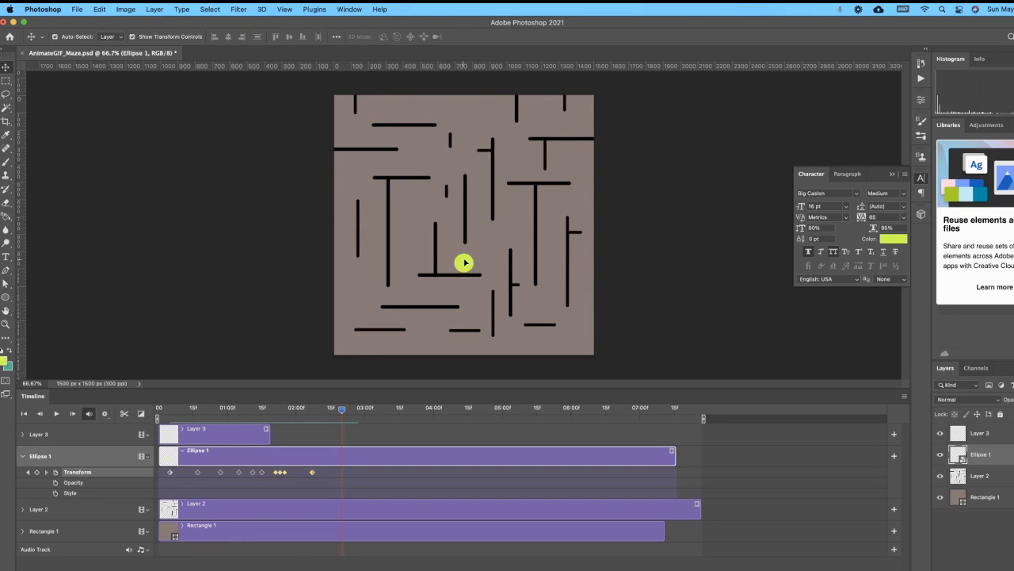
- Keyframe the ball right beside the wall, down at about 03:01f, then squashed to ~60% width
{"action": "left_click_drag", "start_coordinate": [463, 262], "coordinate": [499, 264]}
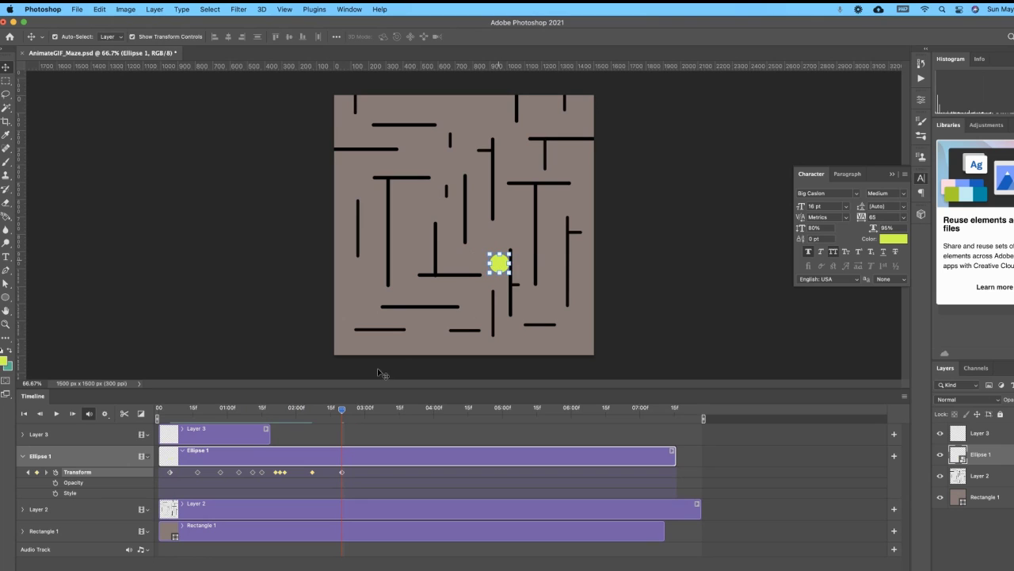
{"action": "left_click_drag", "start_coordinate": [342, 408], "coordinate": [371, 409]}
{"action": "left_click_drag", "start_coordinate": [501, 262], "coordinate": [501, 281]}
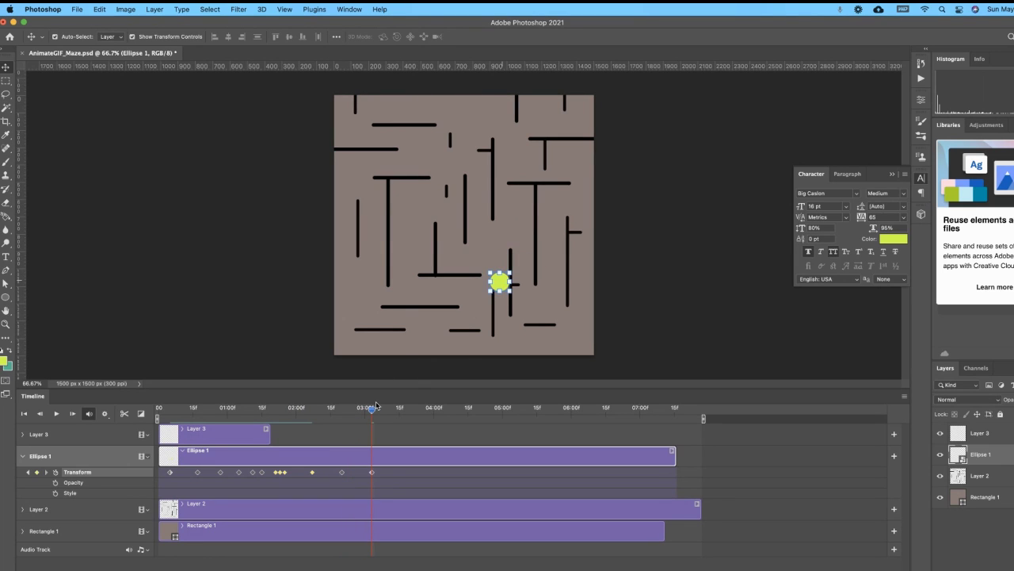
{"action": "left_click_drag", "start_coordinate": [370, 411], "coordinate": [380, 411]}
{"action": "left_click_drag", "start_coordinate": [489, 284], "coordinate": [503, 289]}
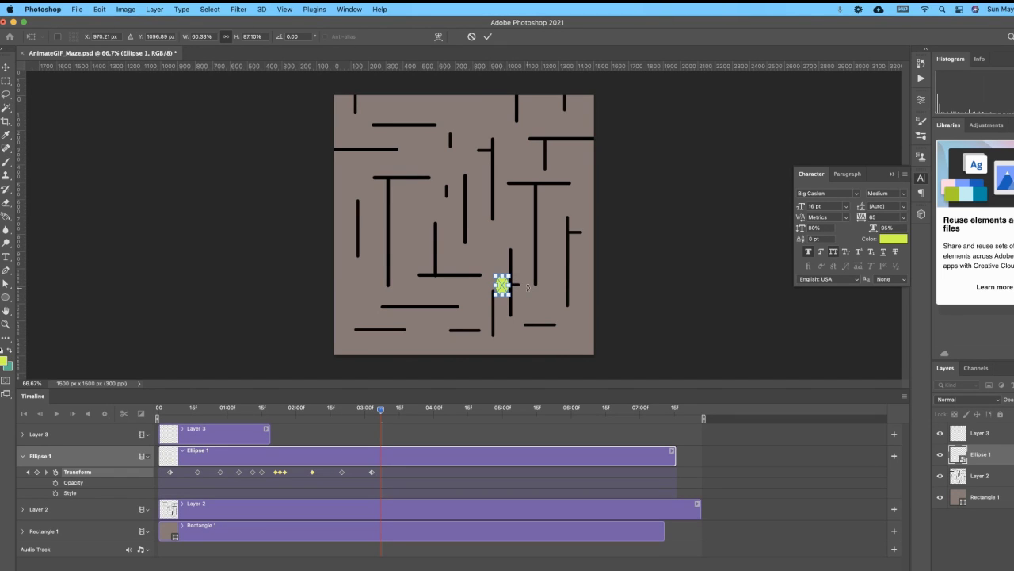
- Commit the ball's squash, then keyframe it dropping below the maze's bottom edge slightly later
{"action": "left_click", "coordinate": [7, 69]}
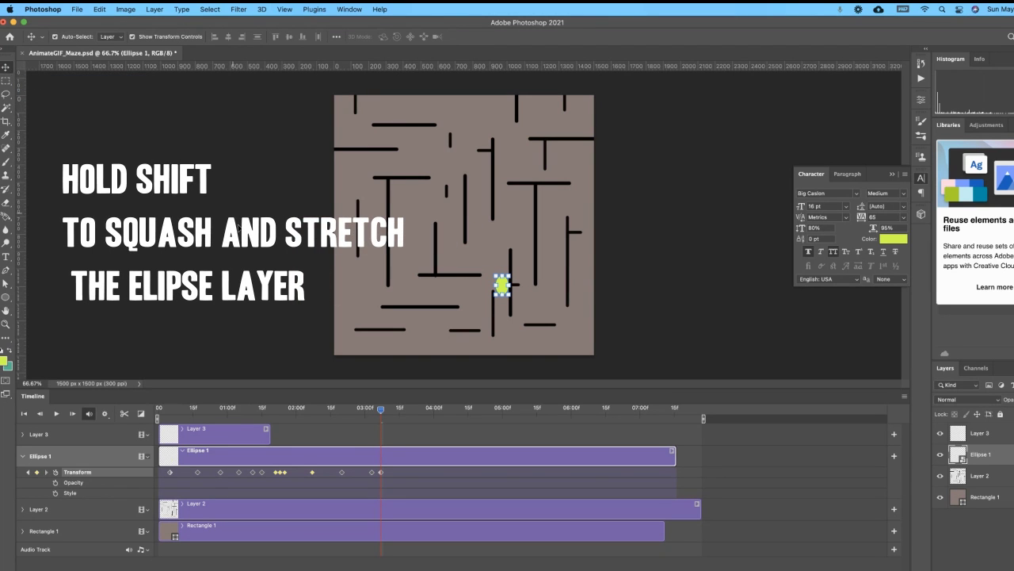
{"action": "left_click_drag", "start_coordinate": [380, 409], "coordinate": [415, 411]}
{"action": "left_click_drag", "start_coordinate": [501, 287], "coordinate": [502, 379]}
- Play back the fall to review it, then rewind the playhead to about 03:10
{"action": "key", "text": "space"}
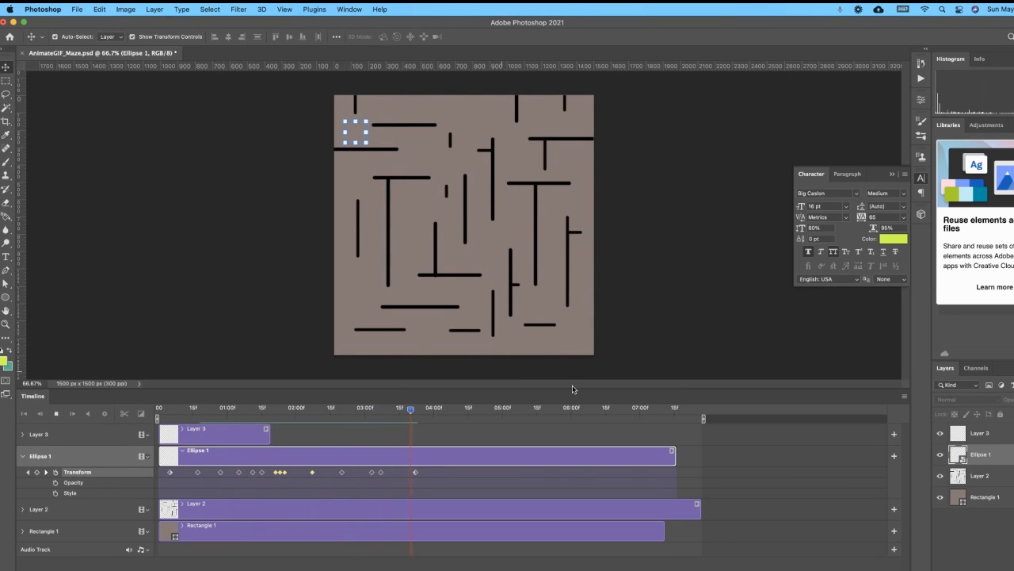
{"action": "key", "text": "space"}
{"action": "left_click_drag", "start_coordinate": [441, 411], "coordinate": [389, 430]}
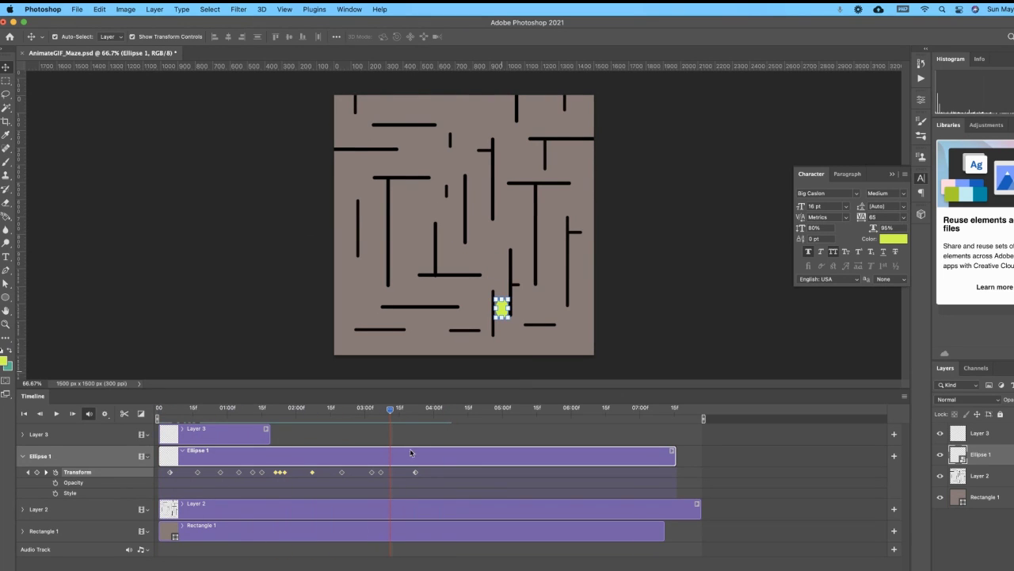
- Open the Save for Web (Legacy) export dialog for the maze animation
{"action": "left_click", "coordinate": [76, 9]}
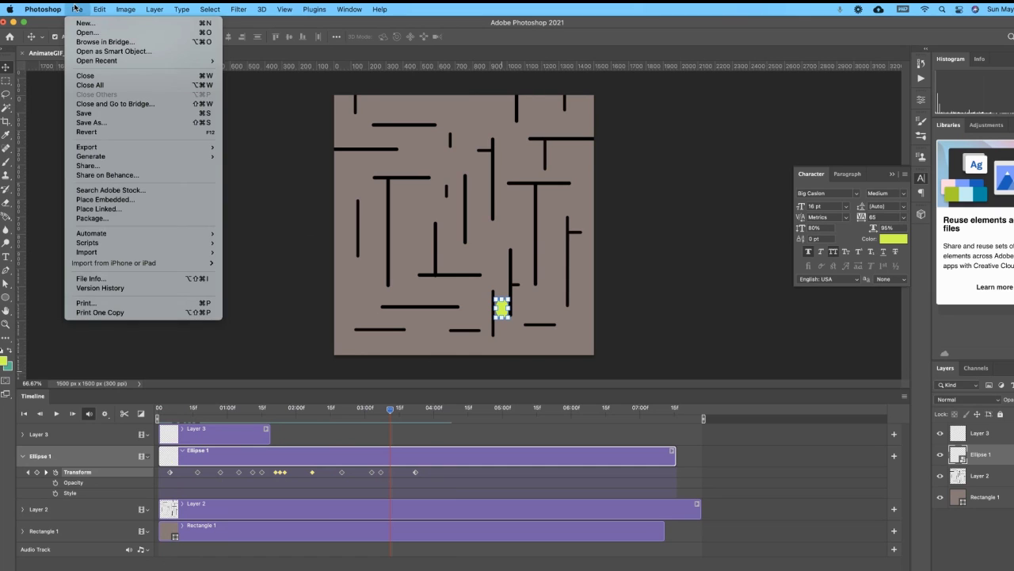
{"action": "mouse_move", "coordinate": [110, 149]}
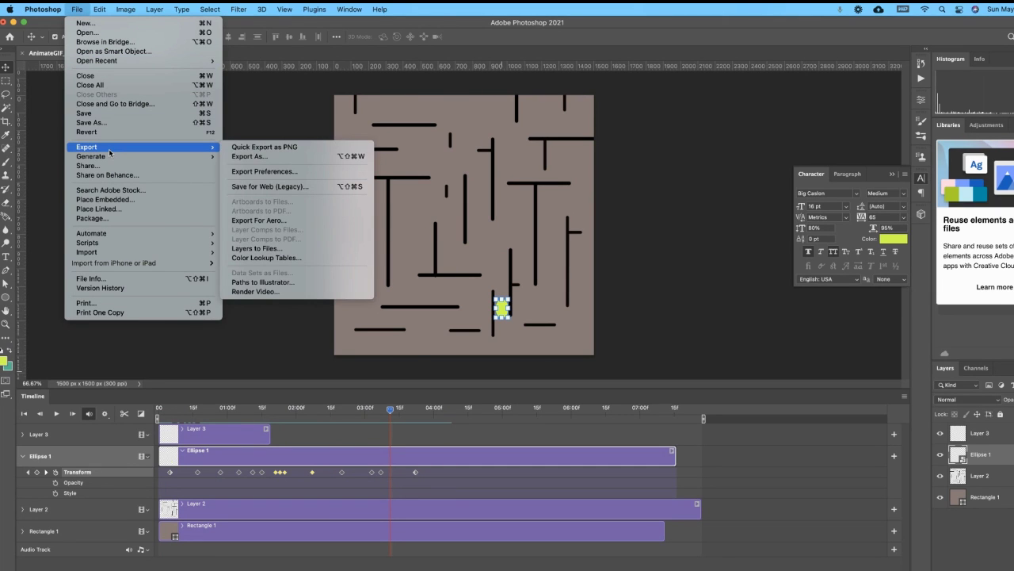
{"action": "left_click", "coordinate": [269, 187]}
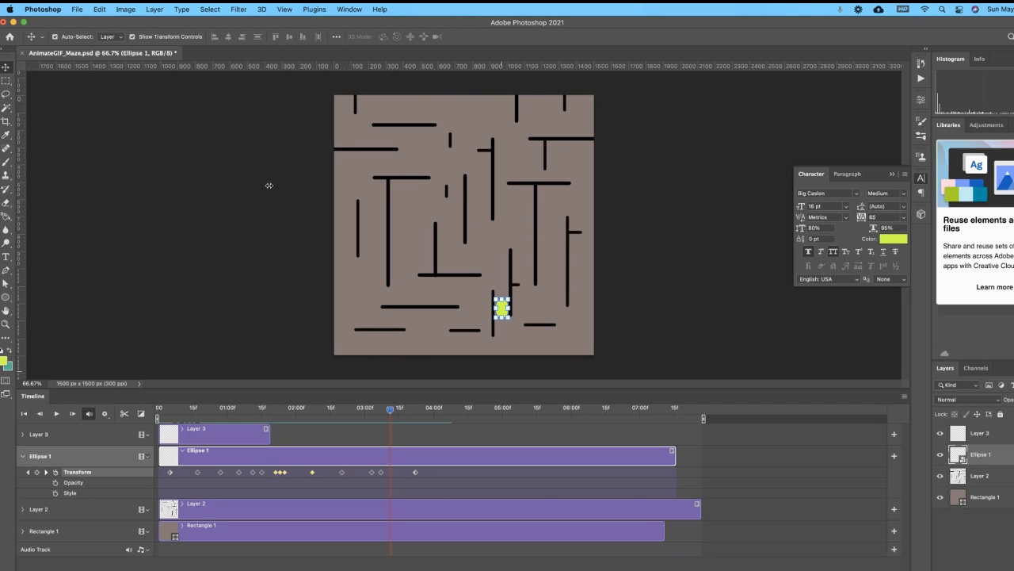
{"action": "key", "text": "super+alt+shift+s"}
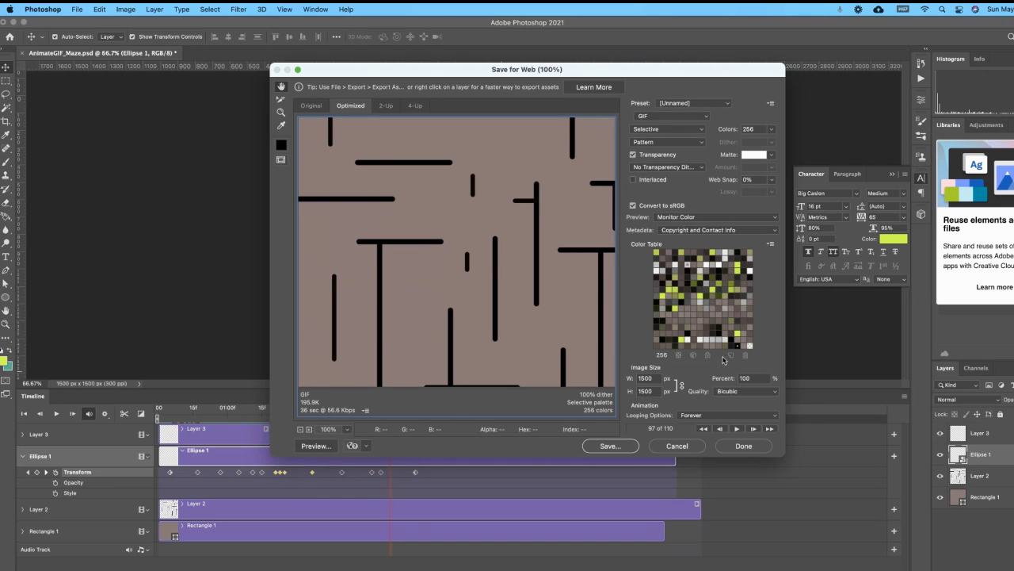
- Keep GIF looping at Forever, reduce the palette to 8 colours, and start saving
{"action": "left_click", "coordinate": [736, 416]}
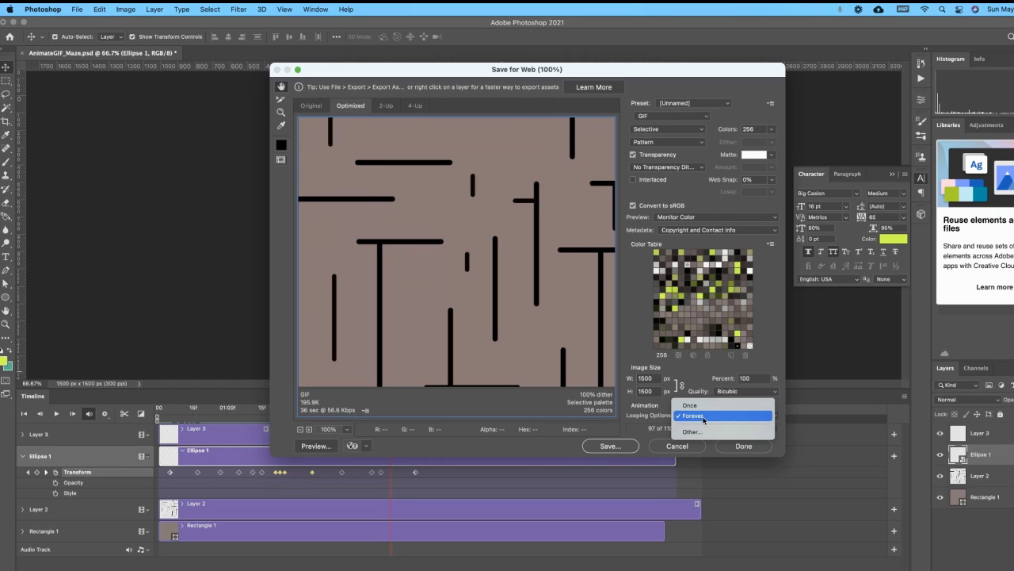
{"action": "left_click", "coordinate": [703, 416]}
{"action": "left_click_drag", "start_coordinate": [611, 69], "coordinate": [851, 63]}
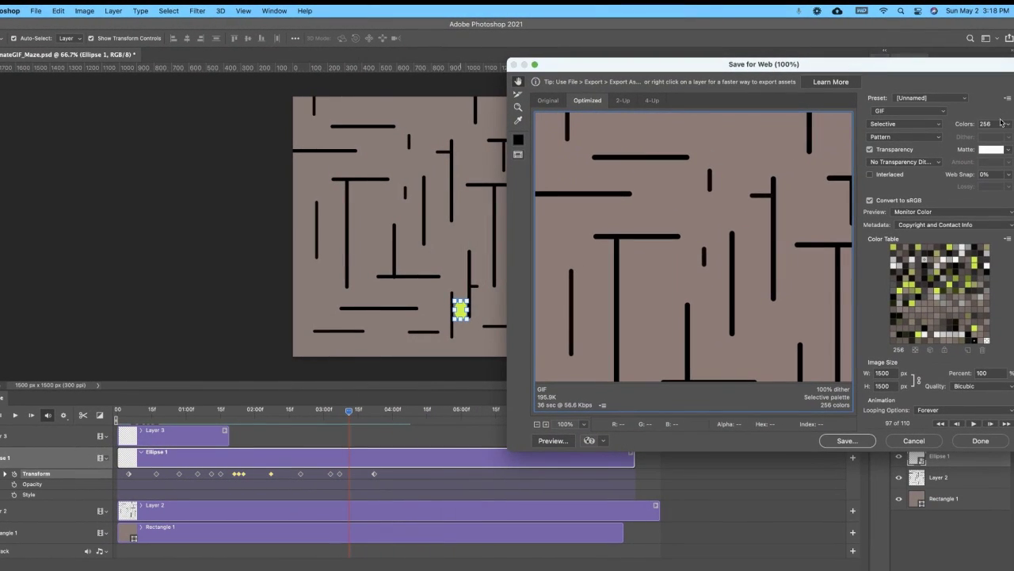
{"action": "left_click", "coordinate": [1008, 124]}
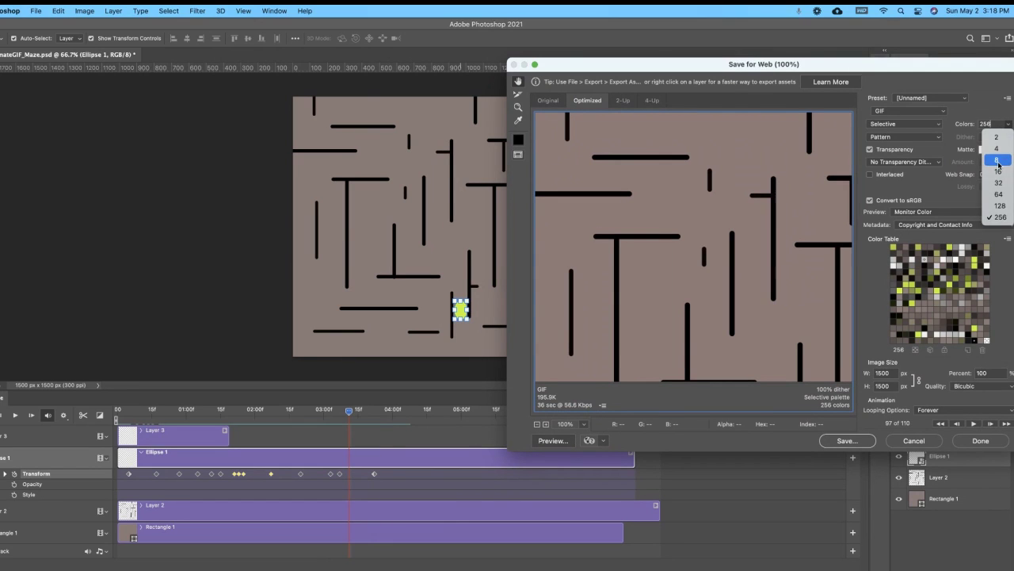
{"action": "left_click", "coordinate": [998, 161]}
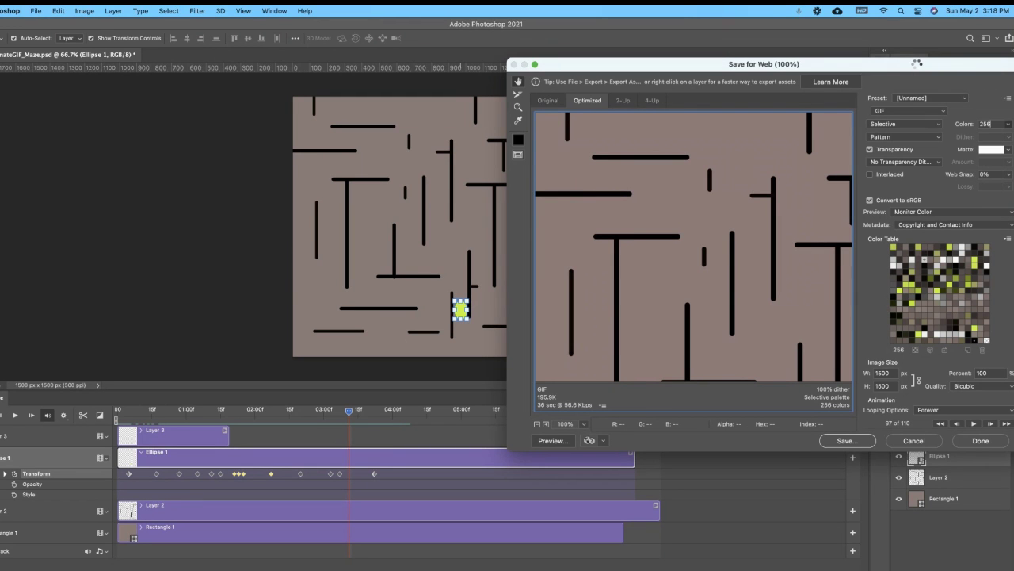
{"action": "left_click_drag", "start_coordinate": [917, 66], "coordinate": [896, 56]}
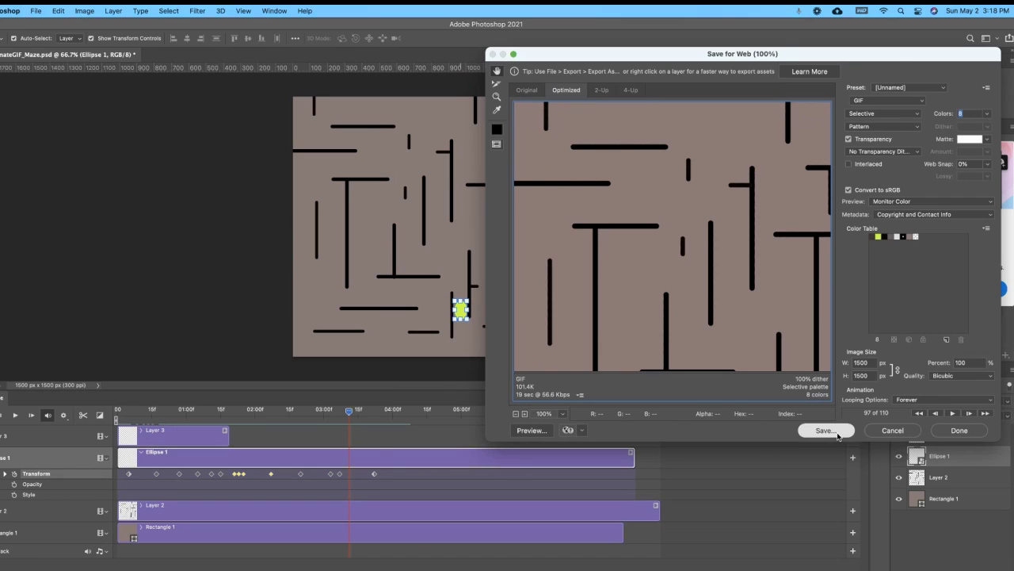
{"action": "left_click", "coordinate": [840, 433]}
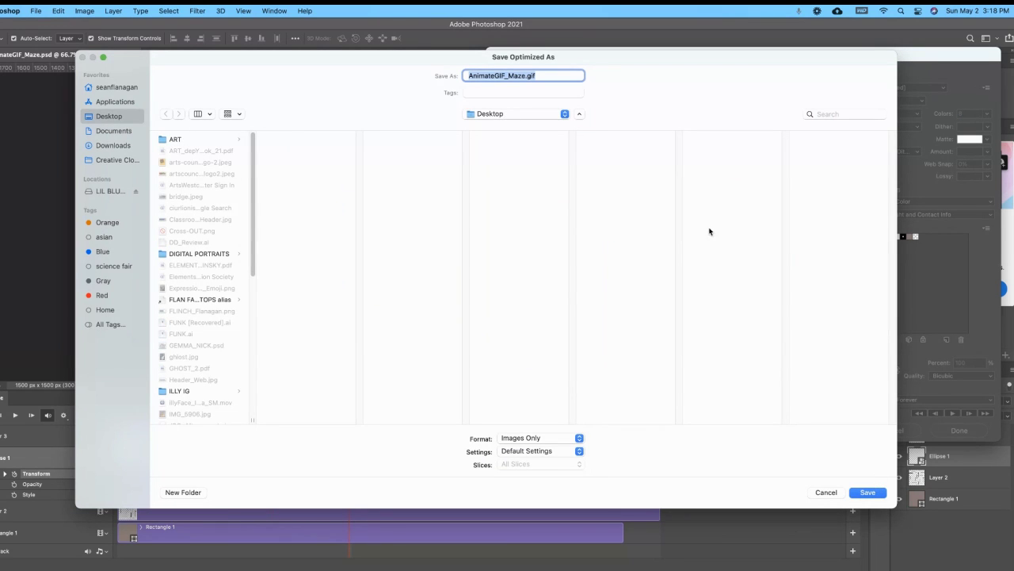
- Confirm saving AnimateGIF_Maze.gif to the Desktop
{"action": "left_click", "coordinate": [866, 495]}
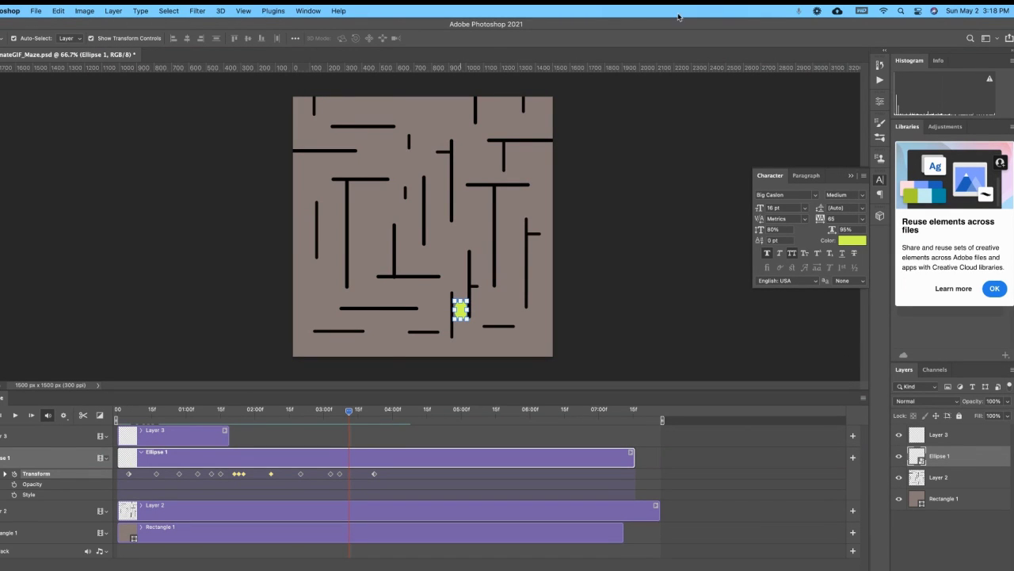
- Drag AnimateGIF_Maze.gif from the Desktop into a new Chrome tab to play it
{"action": "left_click_drag", "start_coordinate": [698, 31], "coordinate": [510, 301]}
{"action": "left_click", "coordinate": [749, 30]}
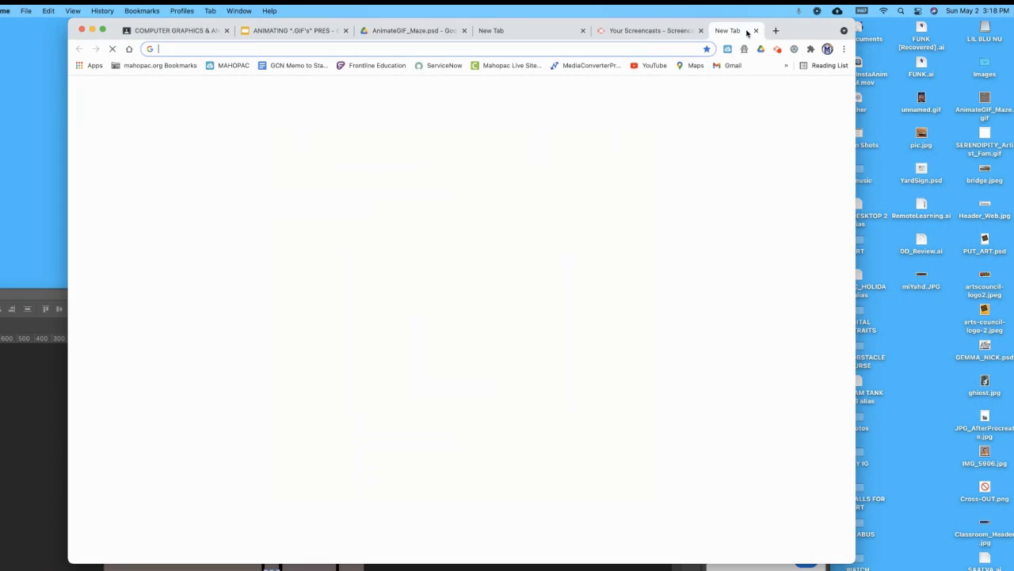
{"action": "left_click_drag", "start_coordinate": [814, 28], "coordinate": [772, 34]}
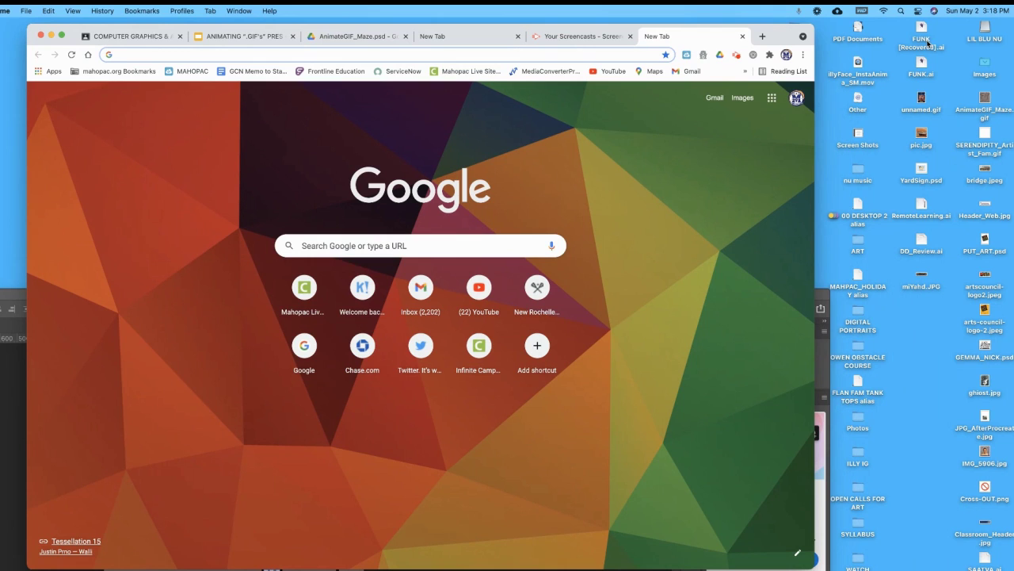
{"action": "left_click", "coordinate": [986, 101]}
{"action": "left_click_drag", "start_coordinate": [989, 101], "coordinate": [455, 197]}
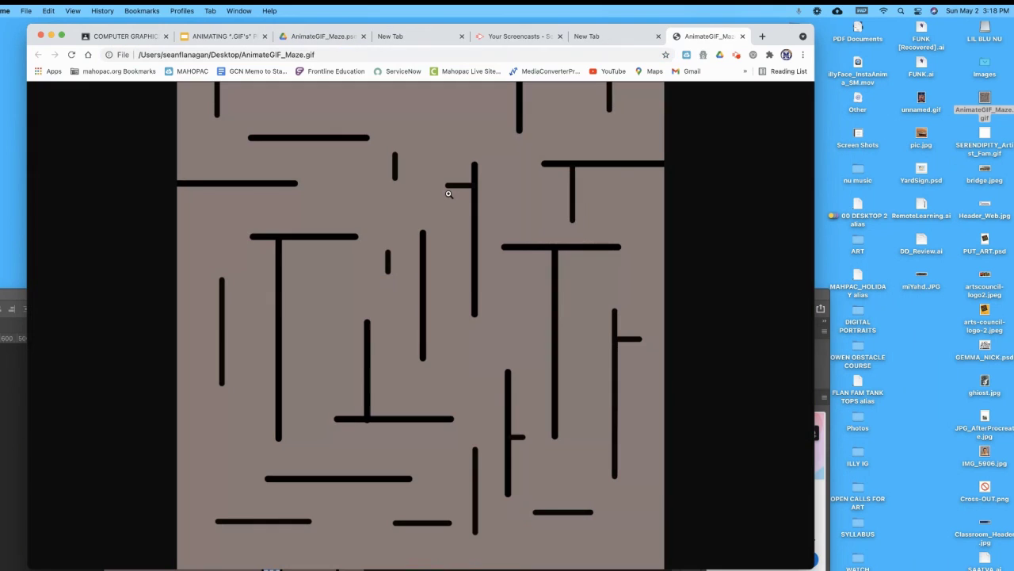